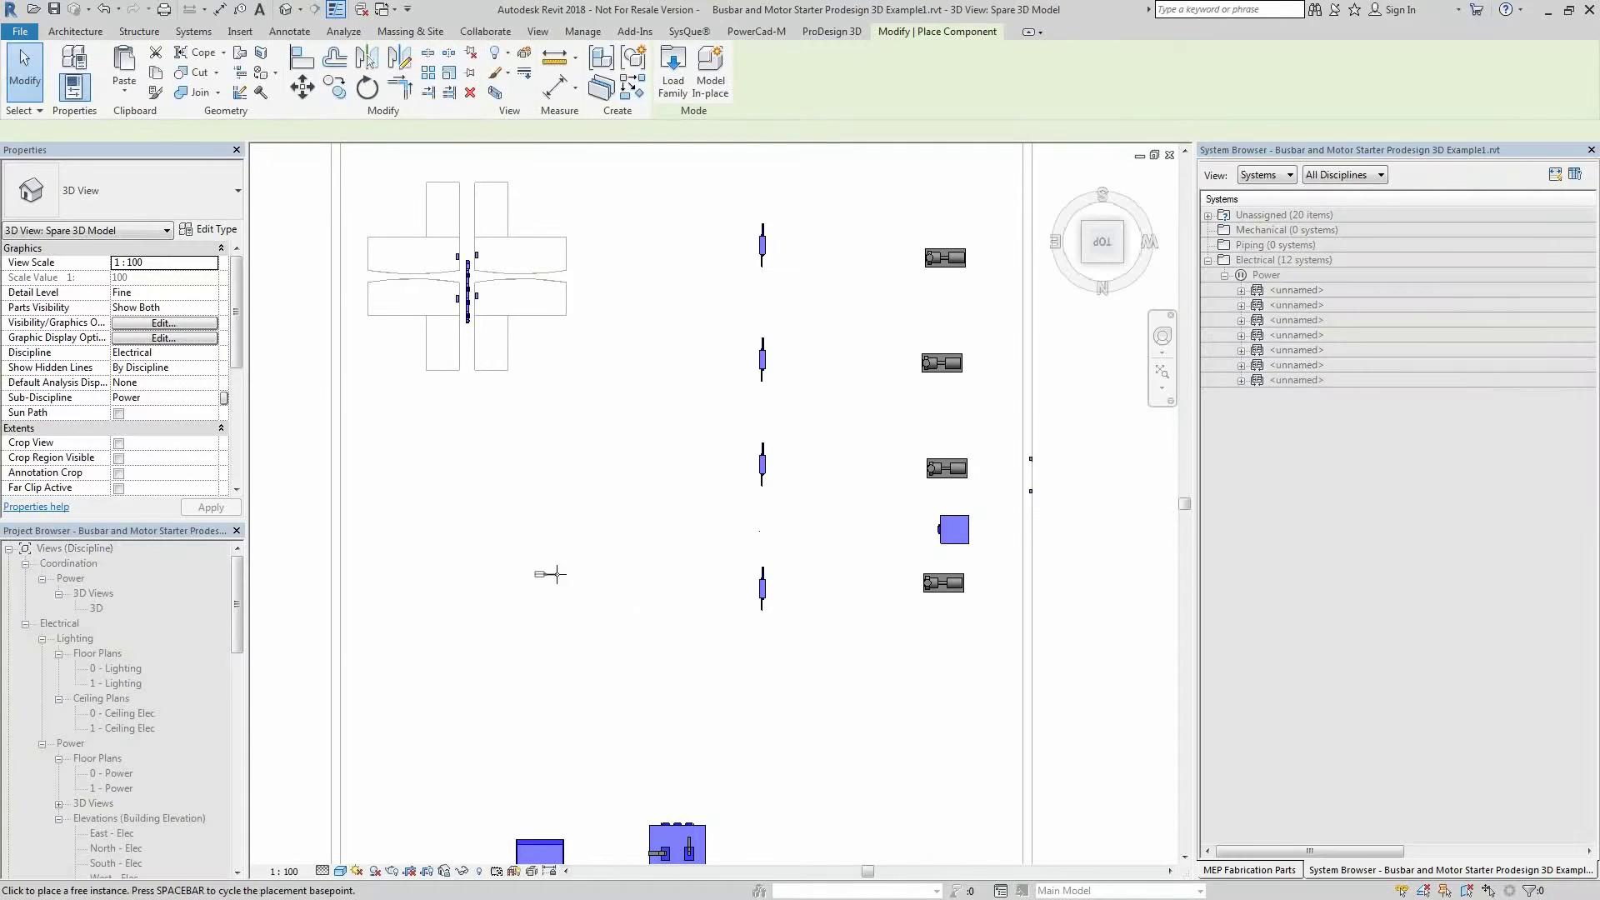
# Step: Place the GS 160 A end-feed unit beside the lowest vertical busbar and select it
pyautogui.click(700, 589)
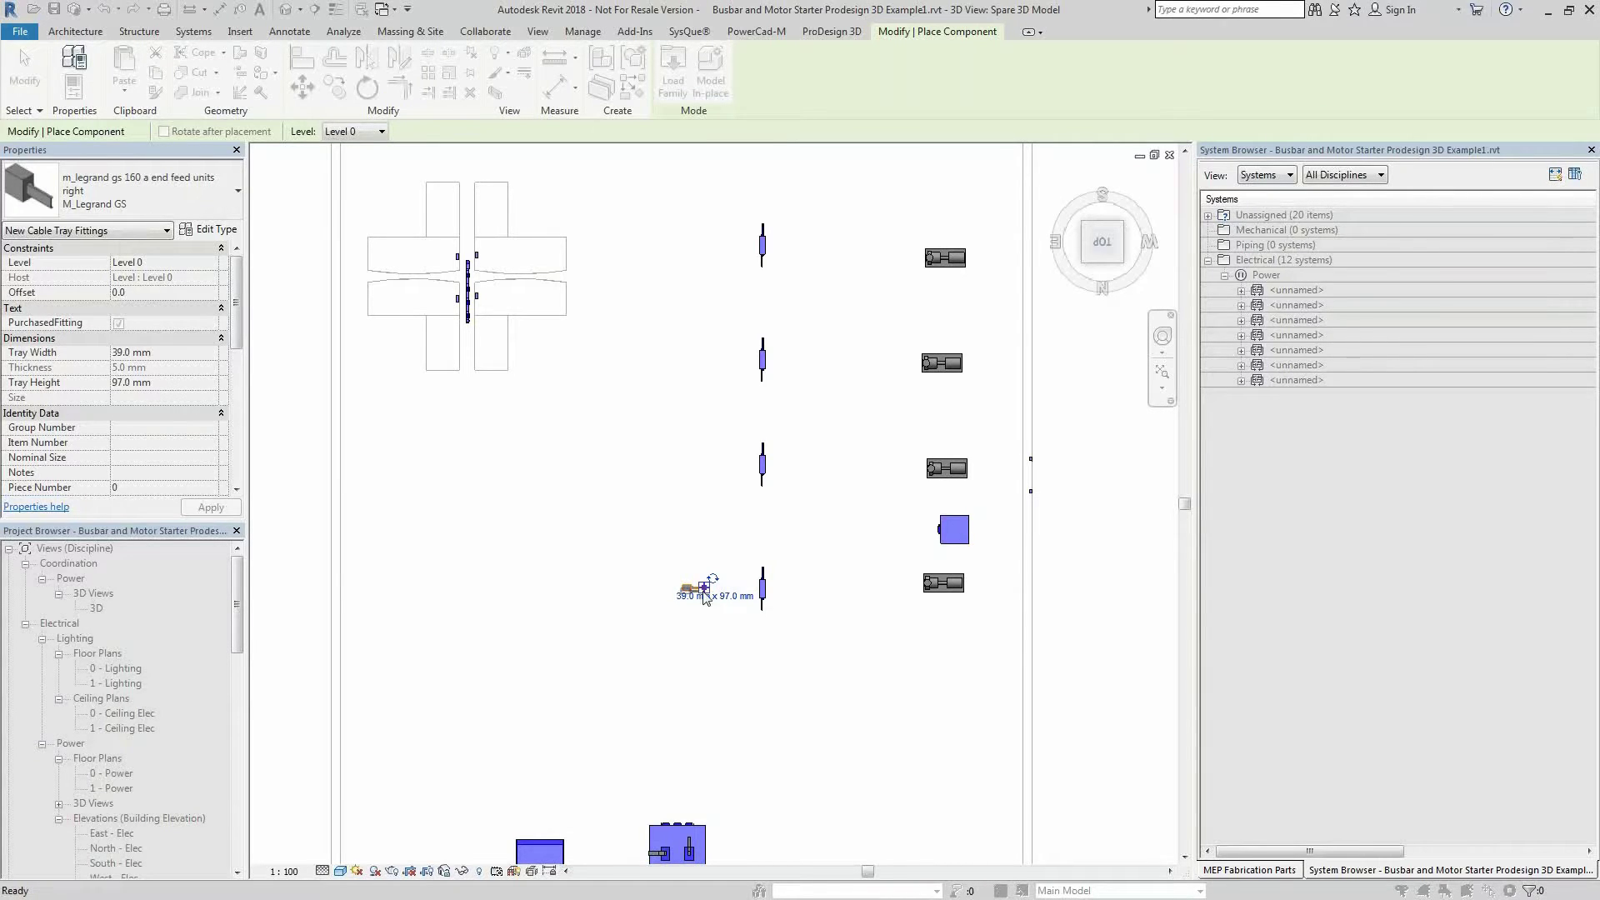
pyautogui.press('Escape')
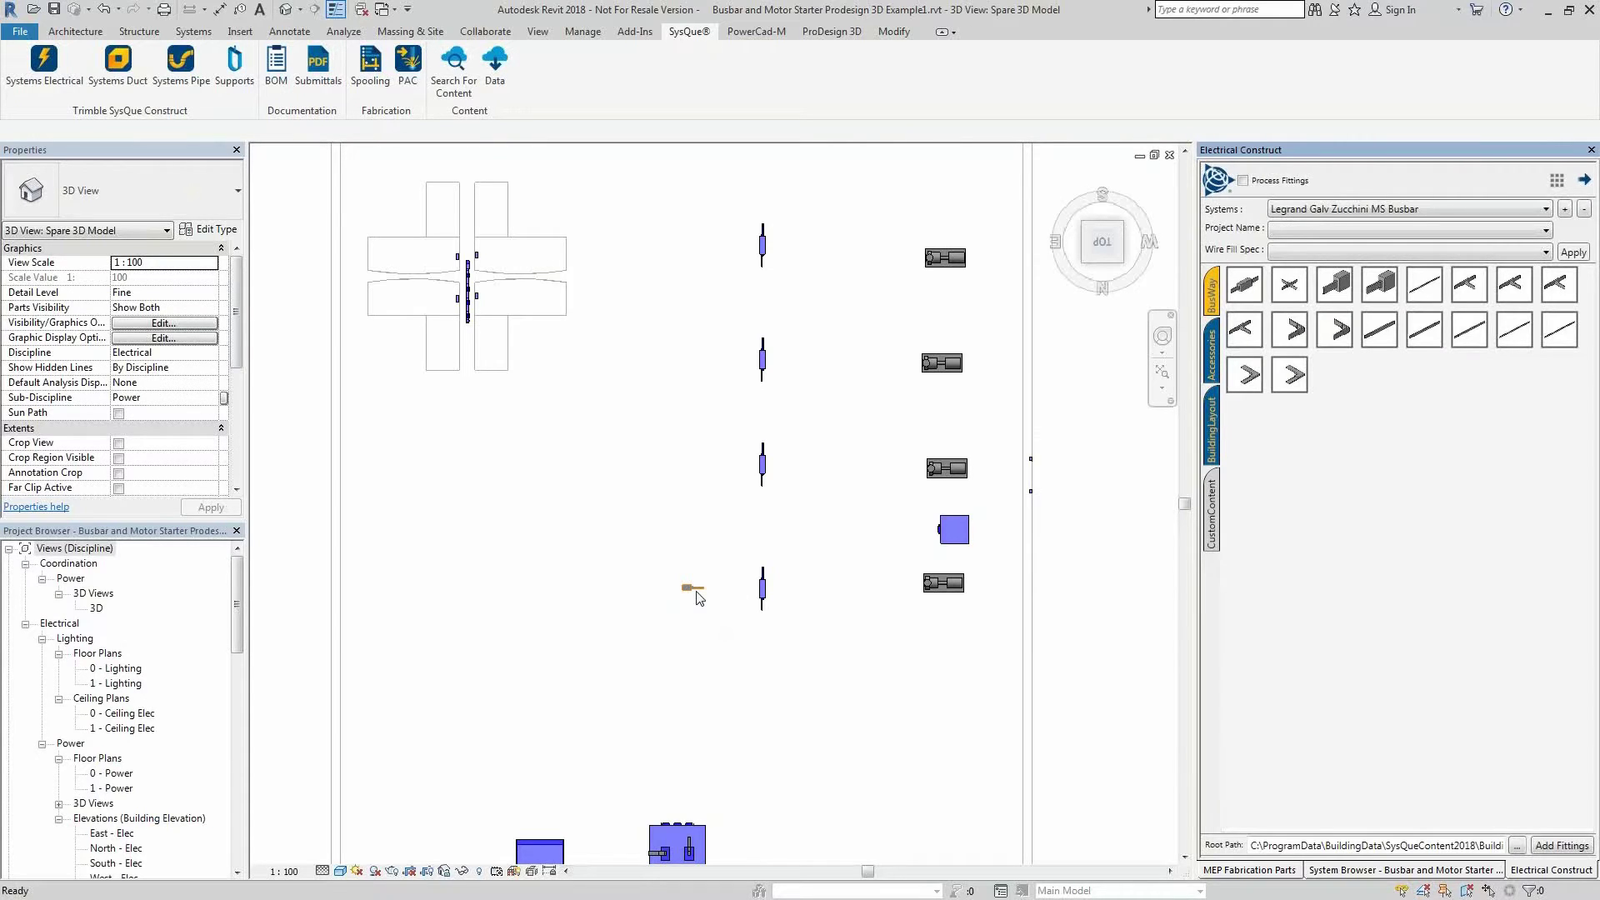
pyautogui.click(696, 593)
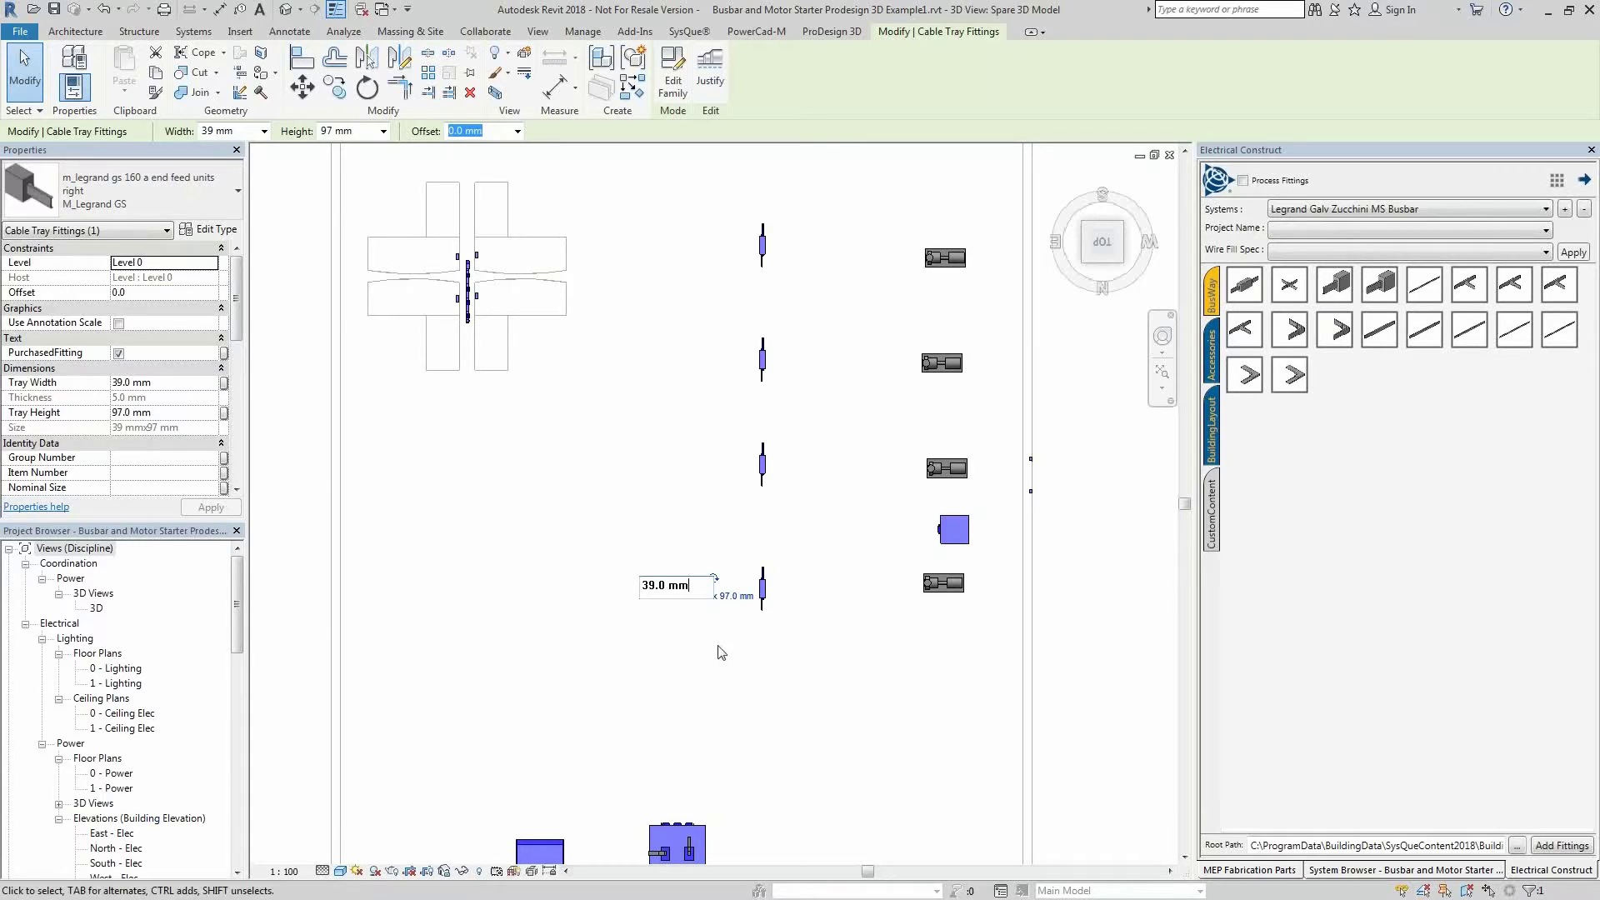
pyautogui.press('Return')
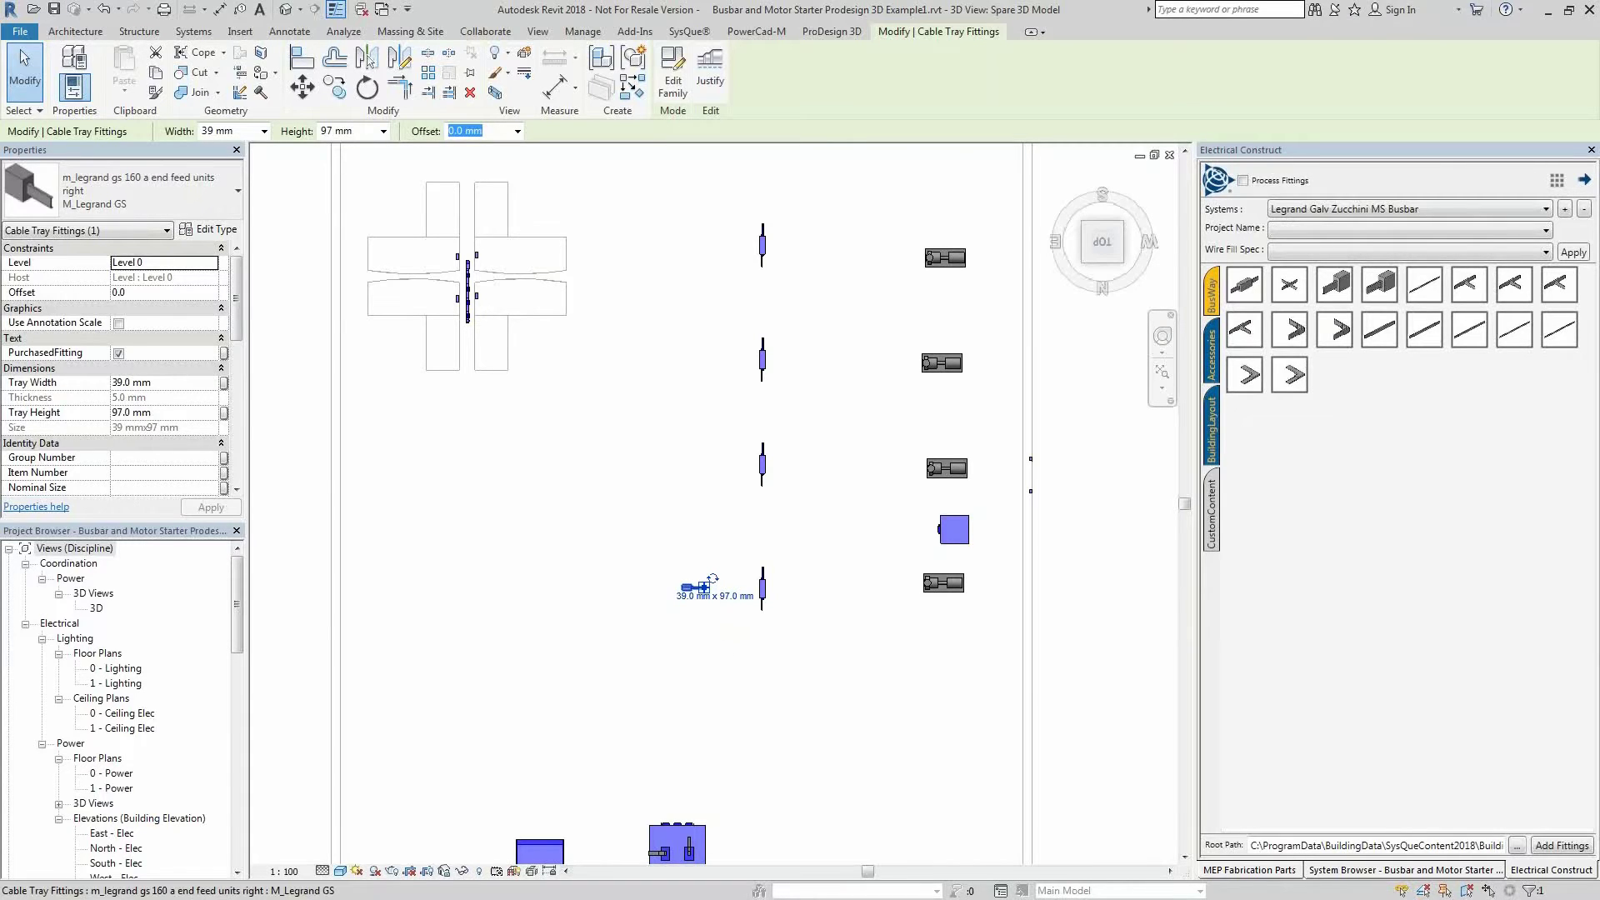
pyautogui.scroll(3, 700, 588)
pyautogui.press('Escape')
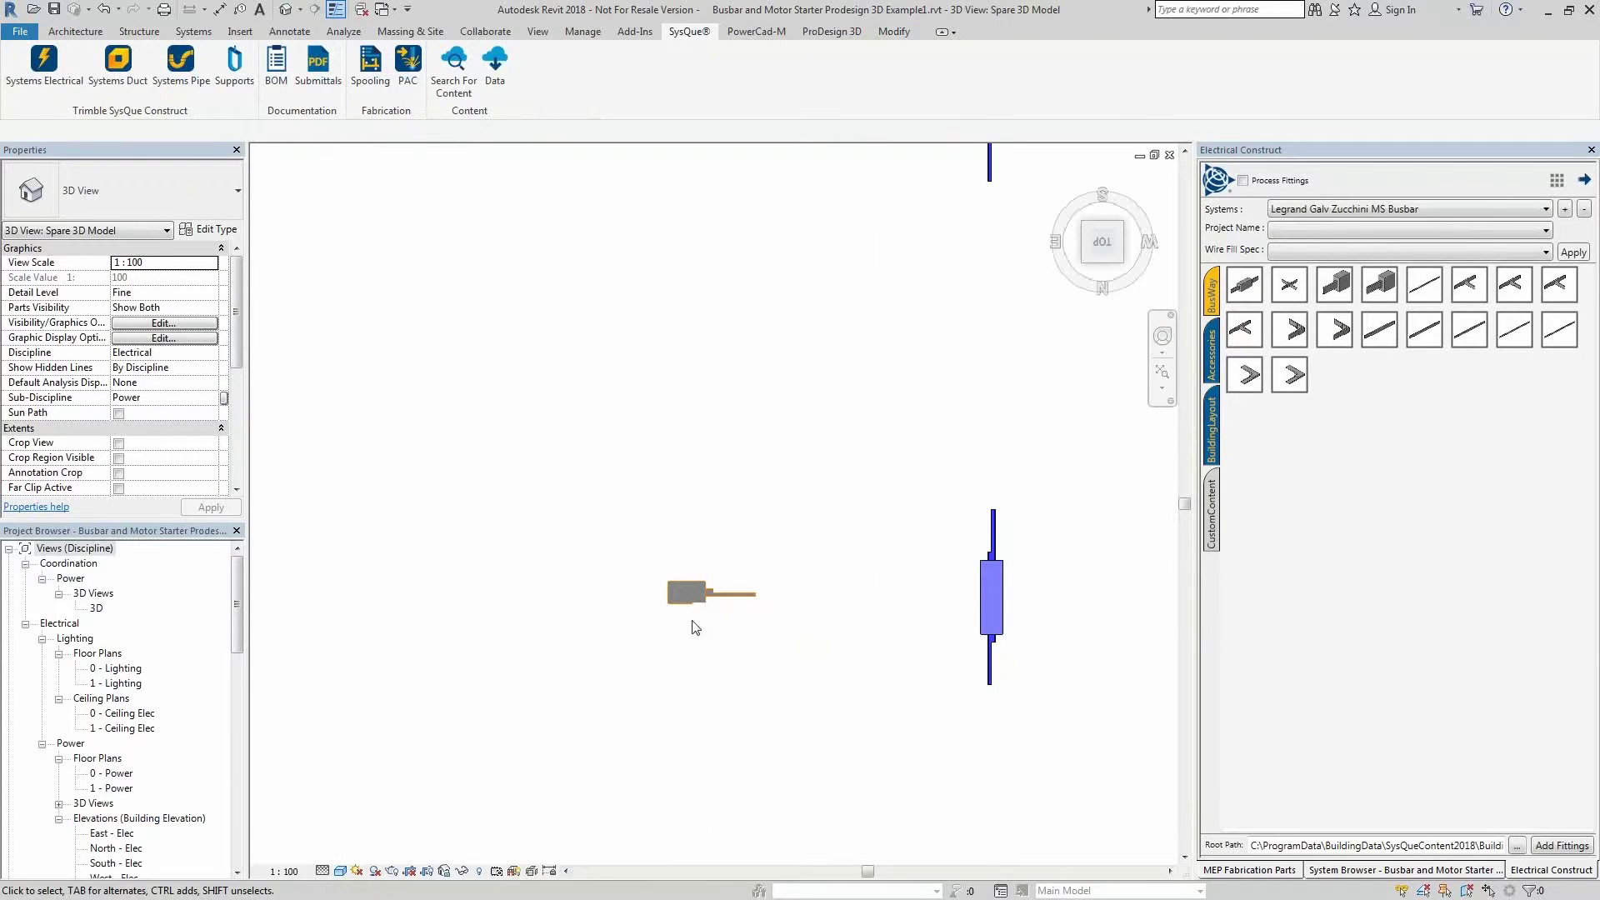
pyautogui.click(696, 600)
# Step: Edit the end-feed family and recategorise it as Electrical Equipment with One Column panel configuration
pyautogui.doubleClick(695, 602)
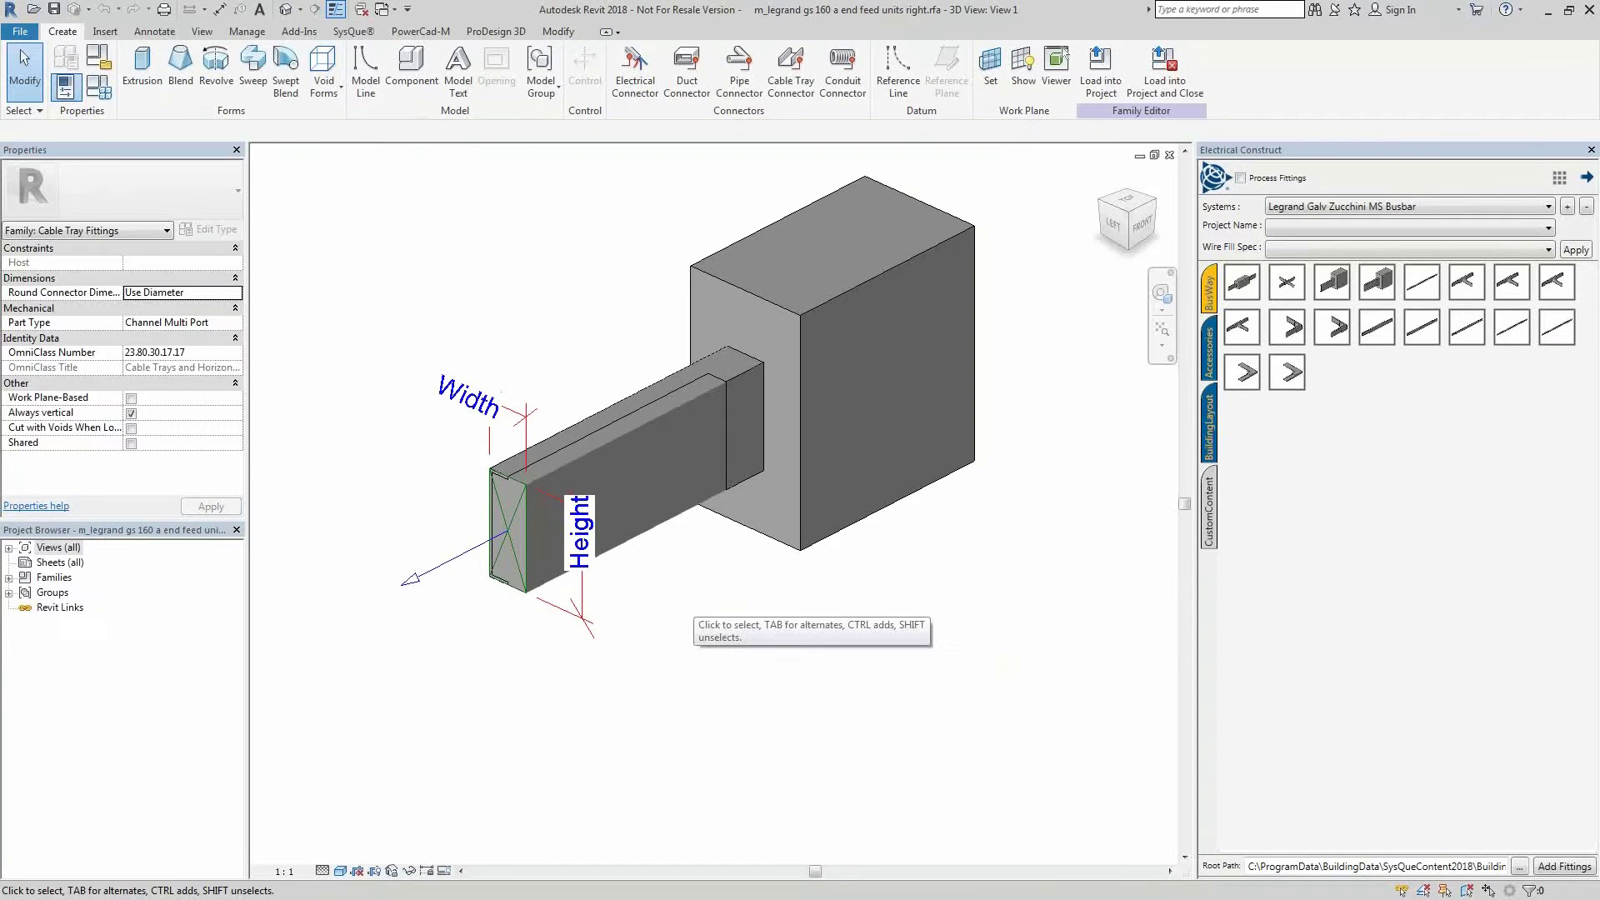
pyautogui.scroll(-2, 721, 600)
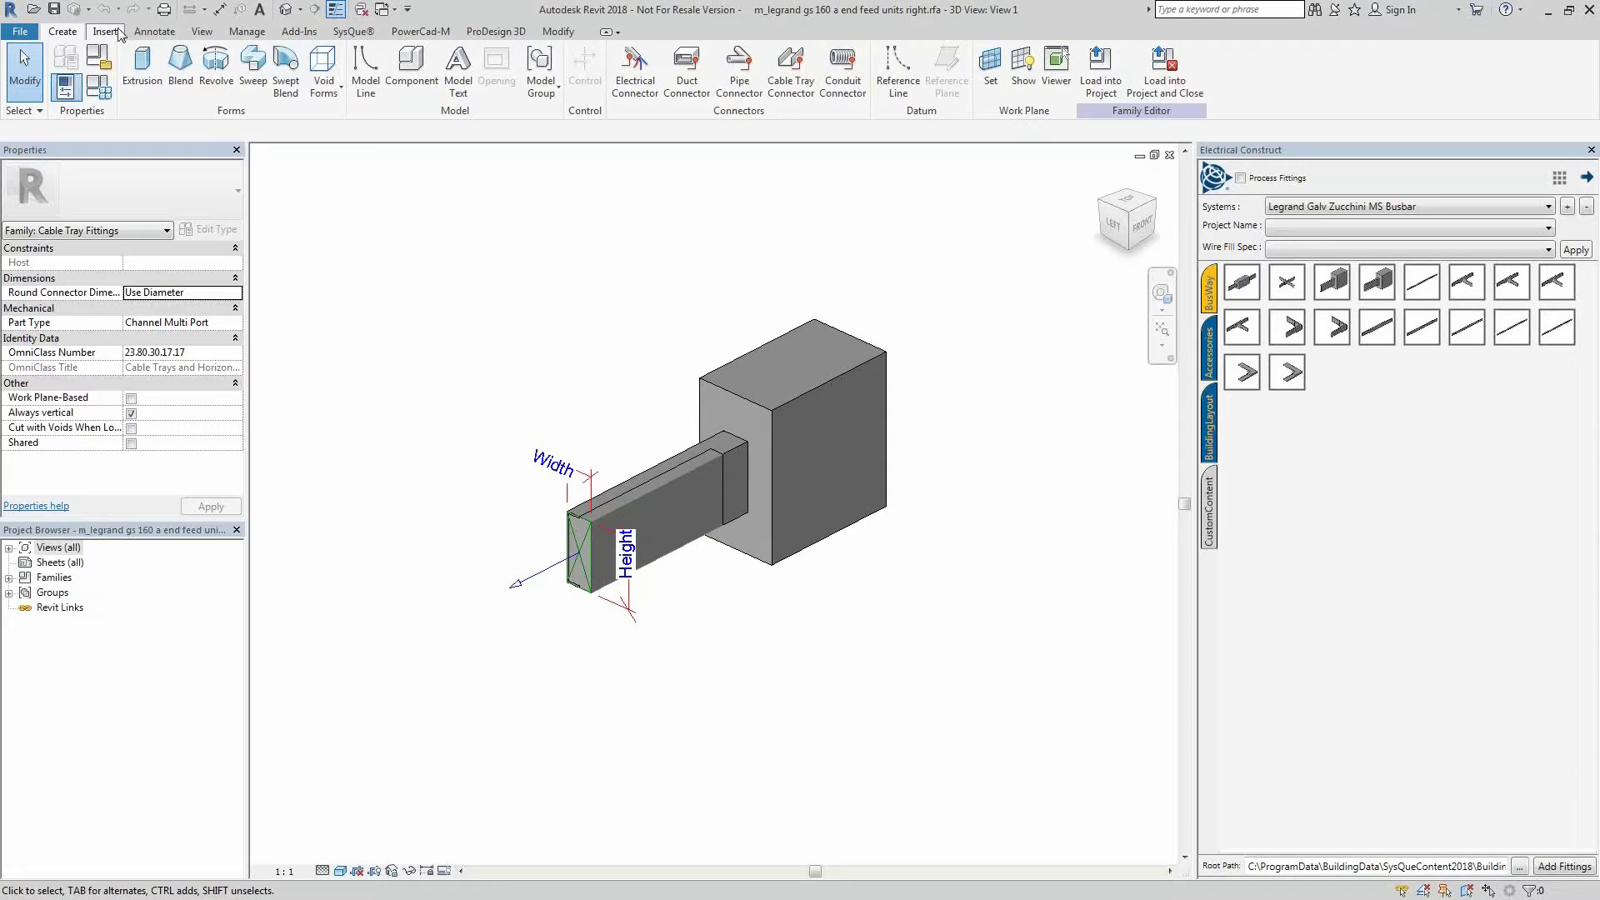
pyautogui.click(63, 59)
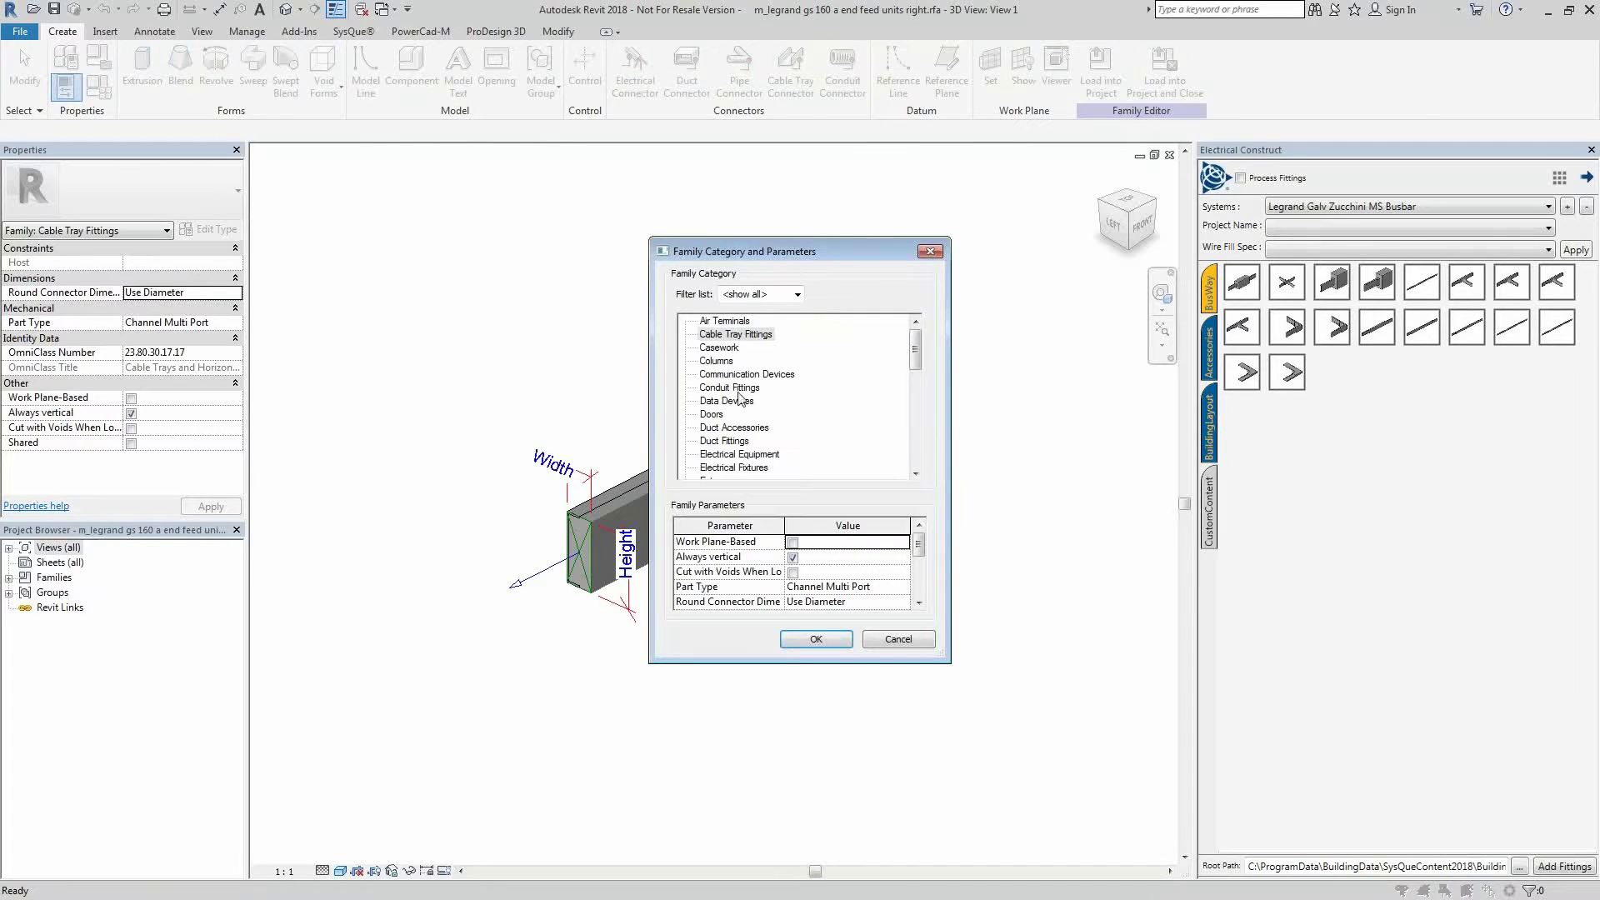
pyautogui.click(751, 455)
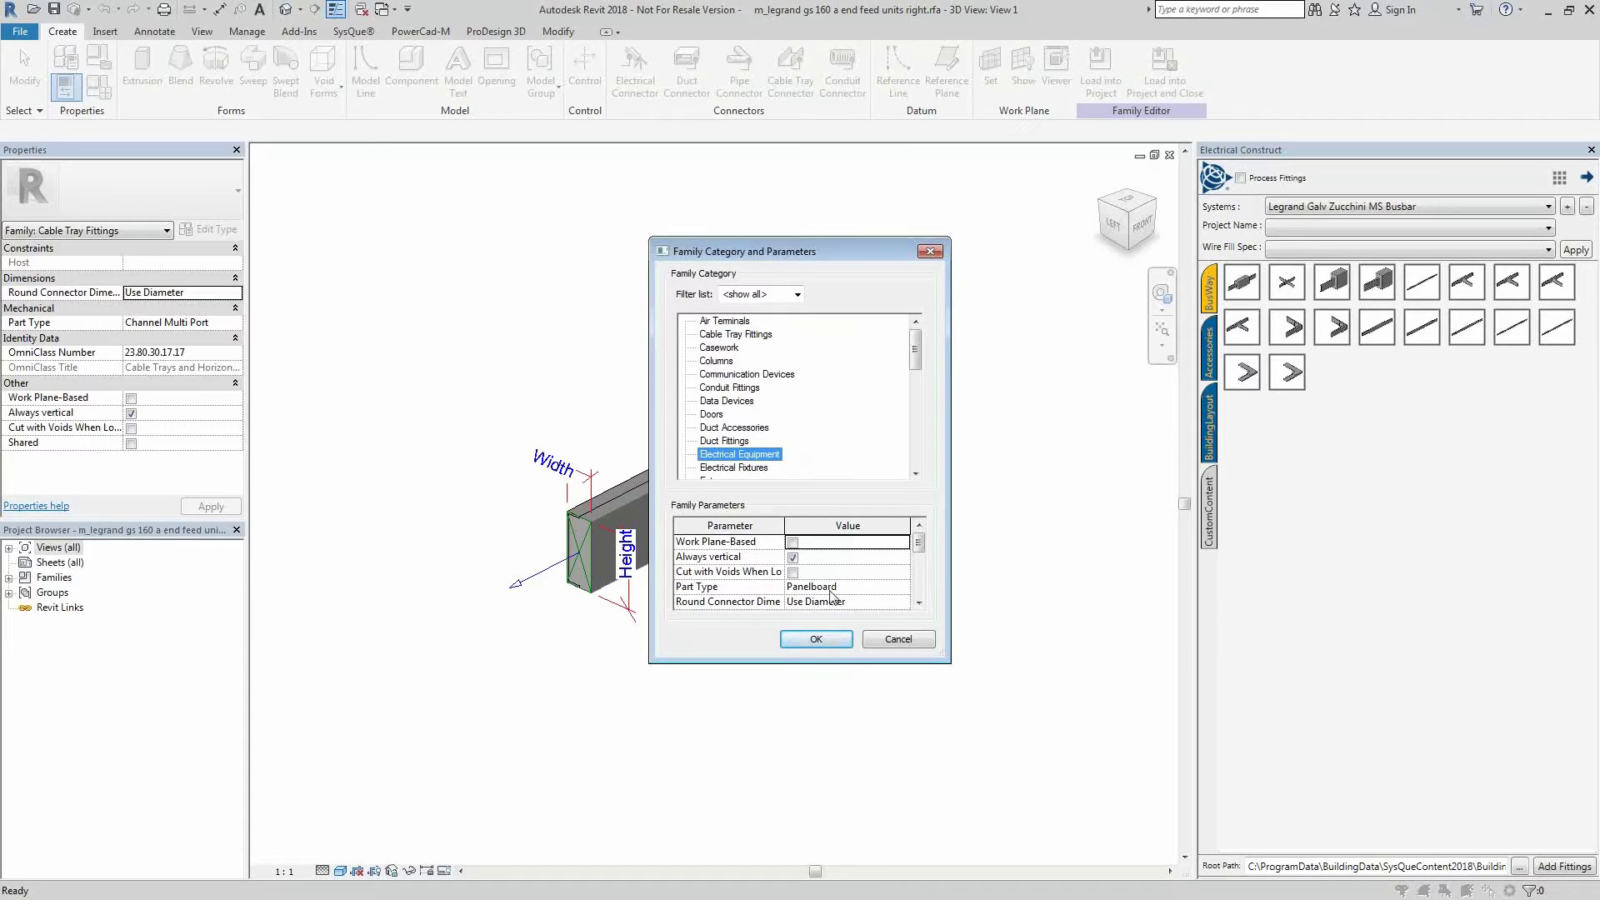
pyautogui.click(921, 610)
pyautogui.click(922, 608)
pyautogui.click(891, 576)
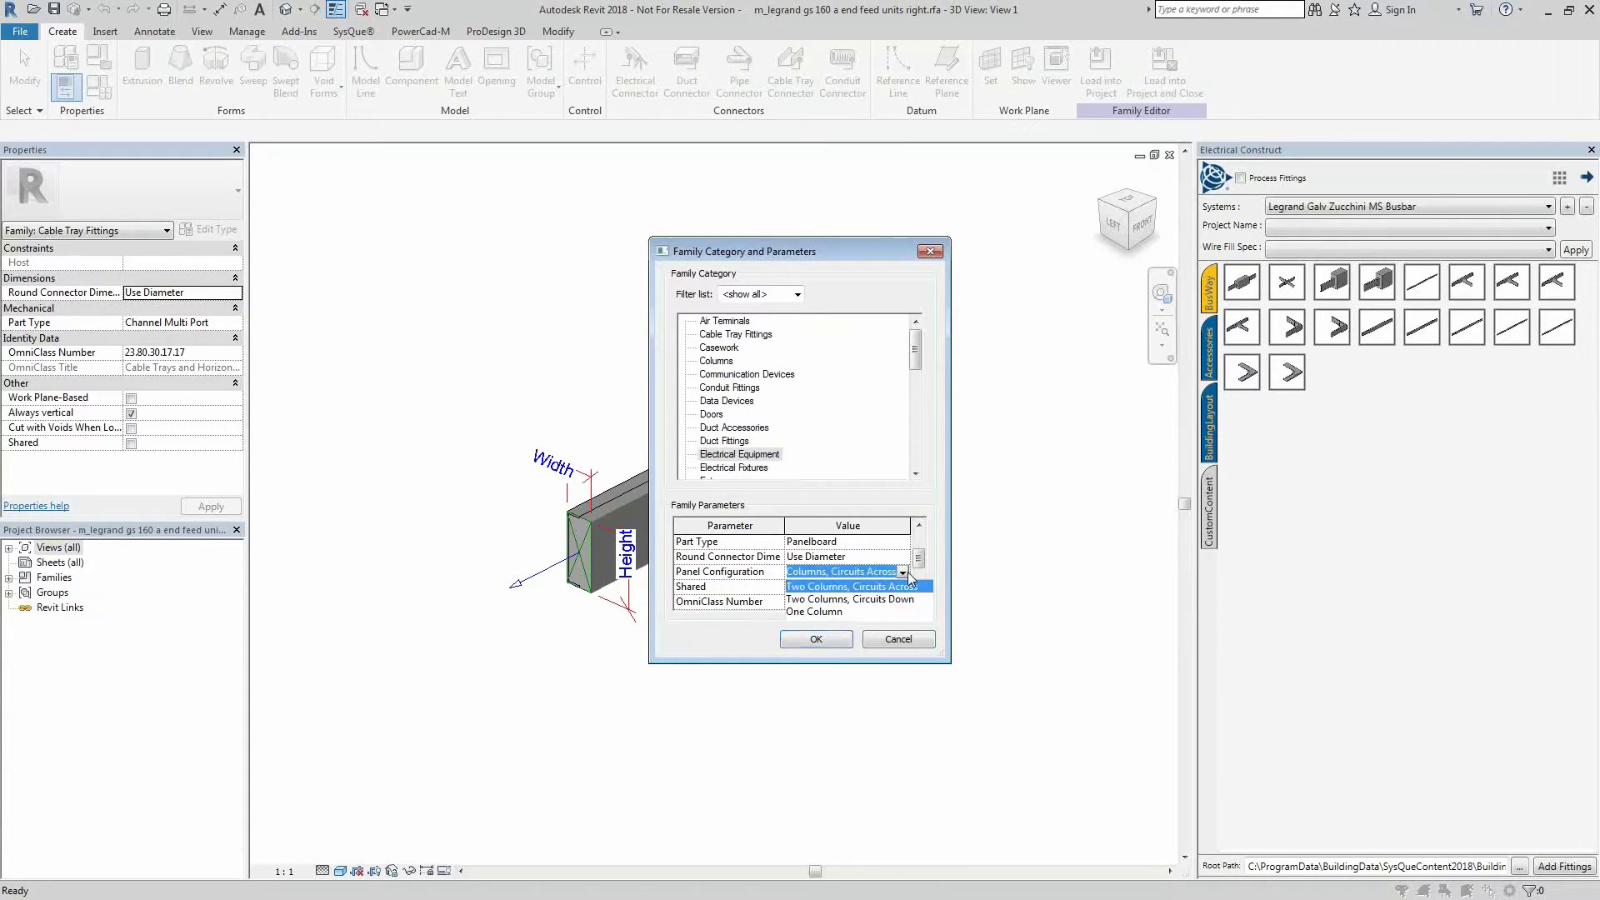
pyautogui.click(842, 611)
pyautogui.click(816, 638)
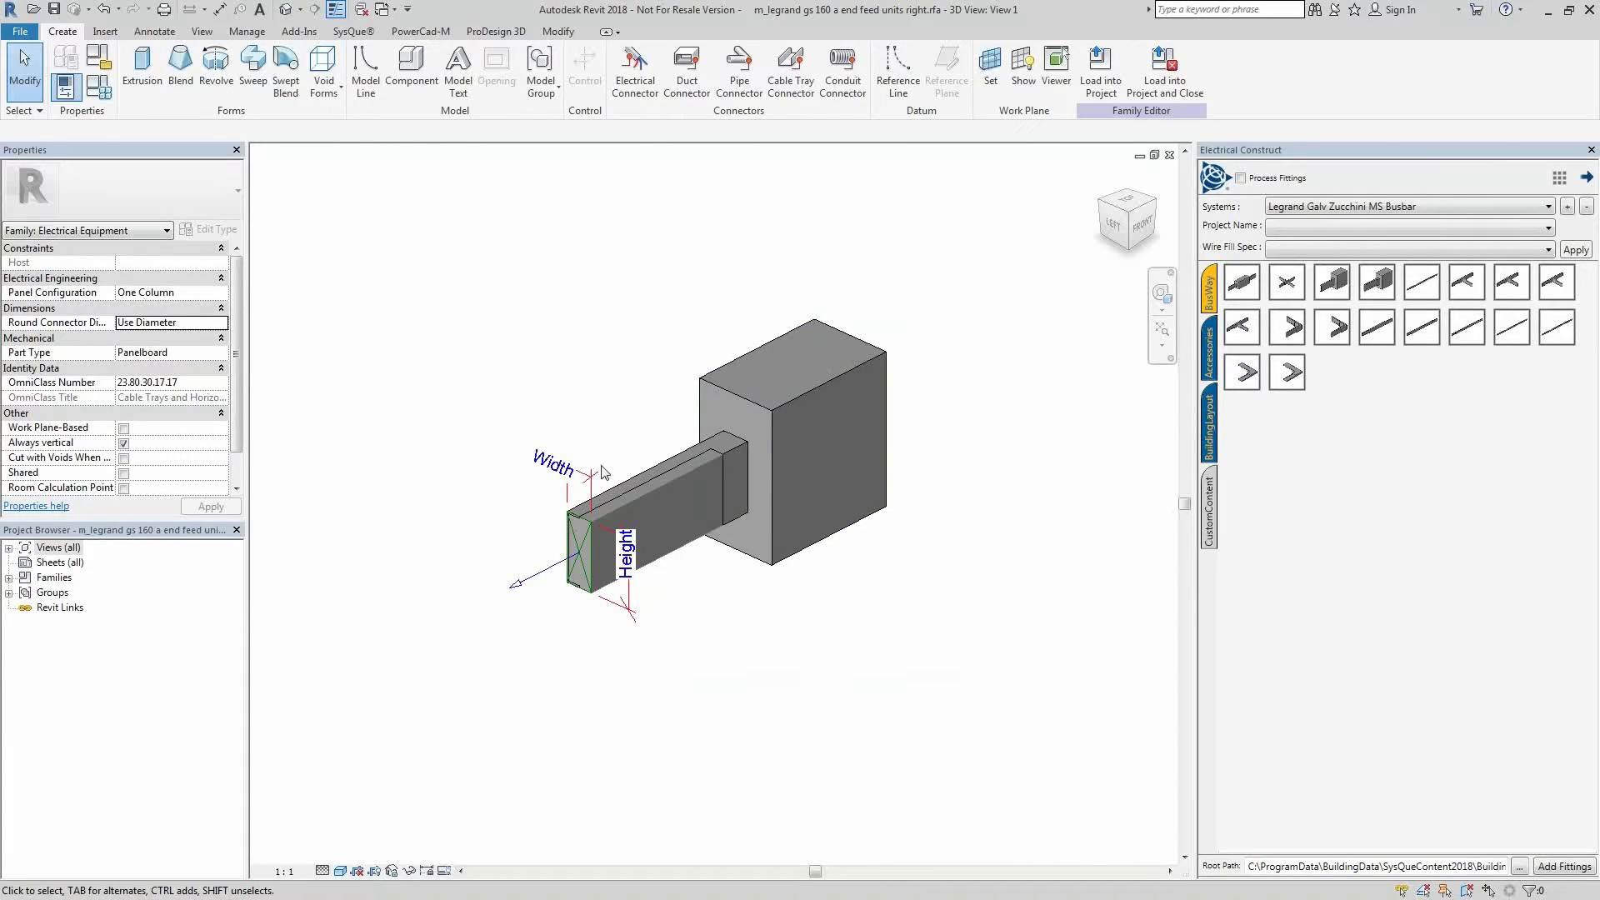
# Step: Add an electrical connector to the large face of the end-feed box
pyautogui.click(1124, 191)
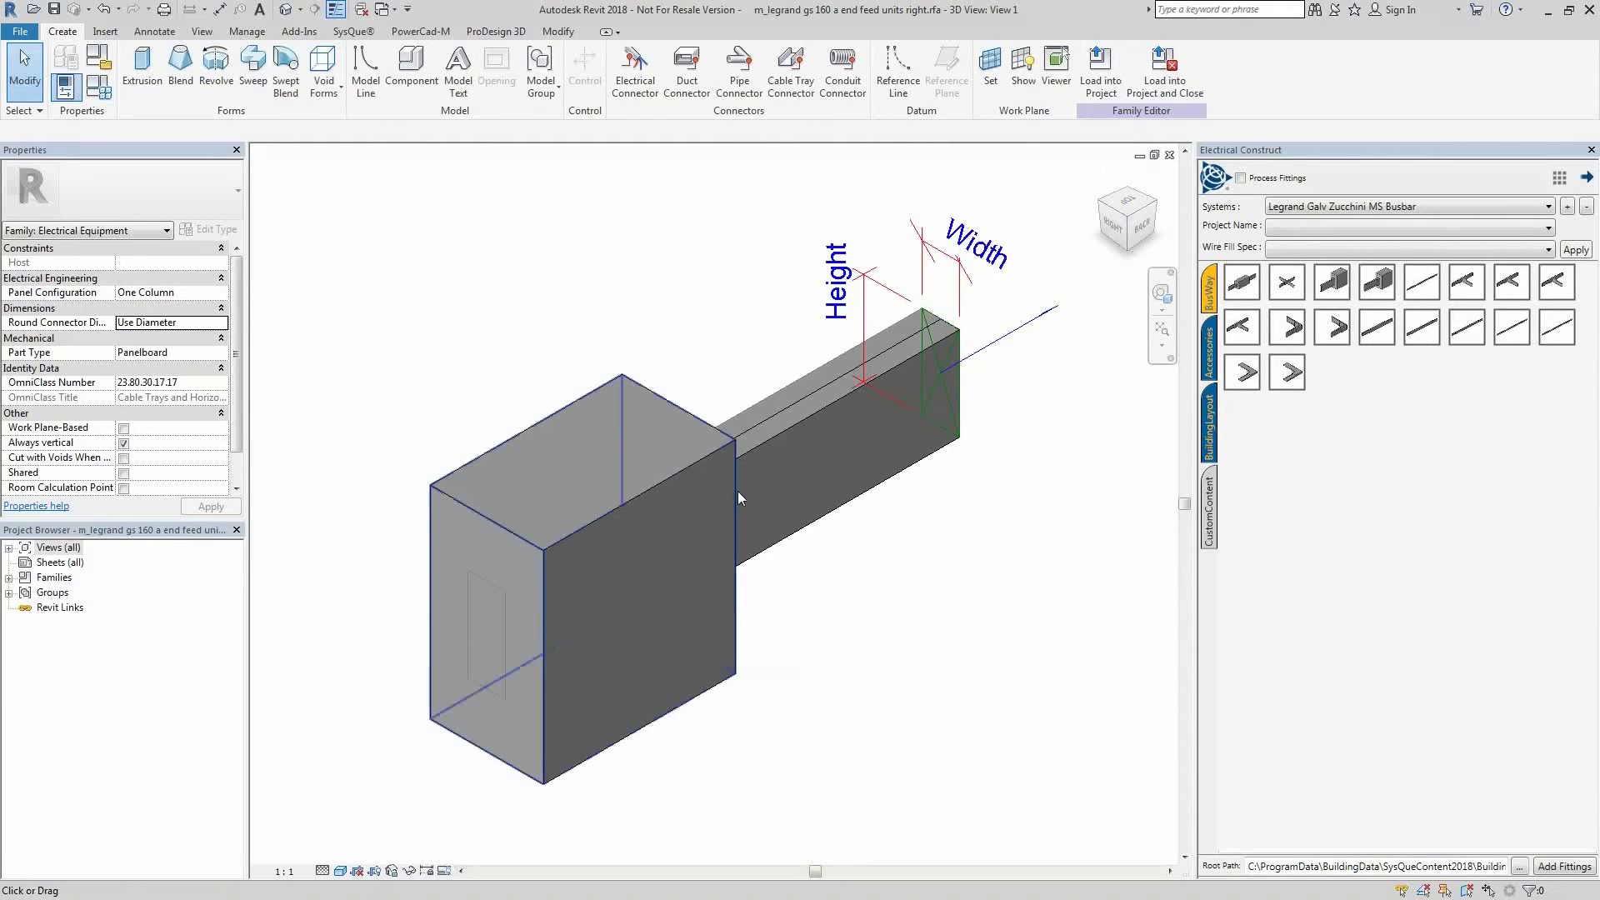
pyautogui.click(635, 75)
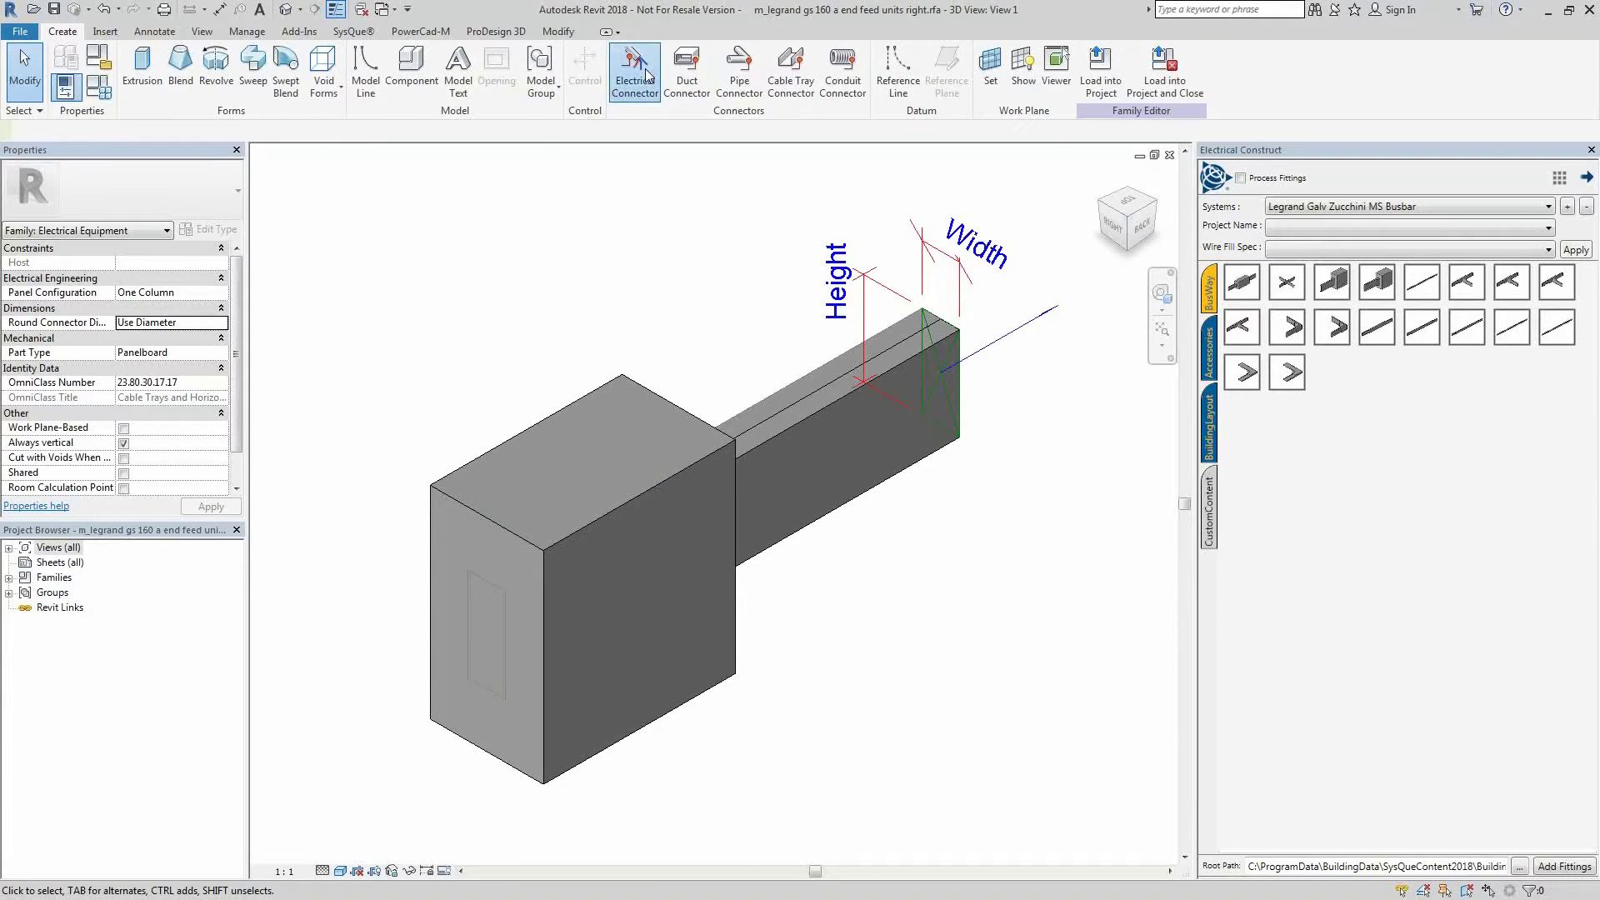
pyautogui.click(500, 640)
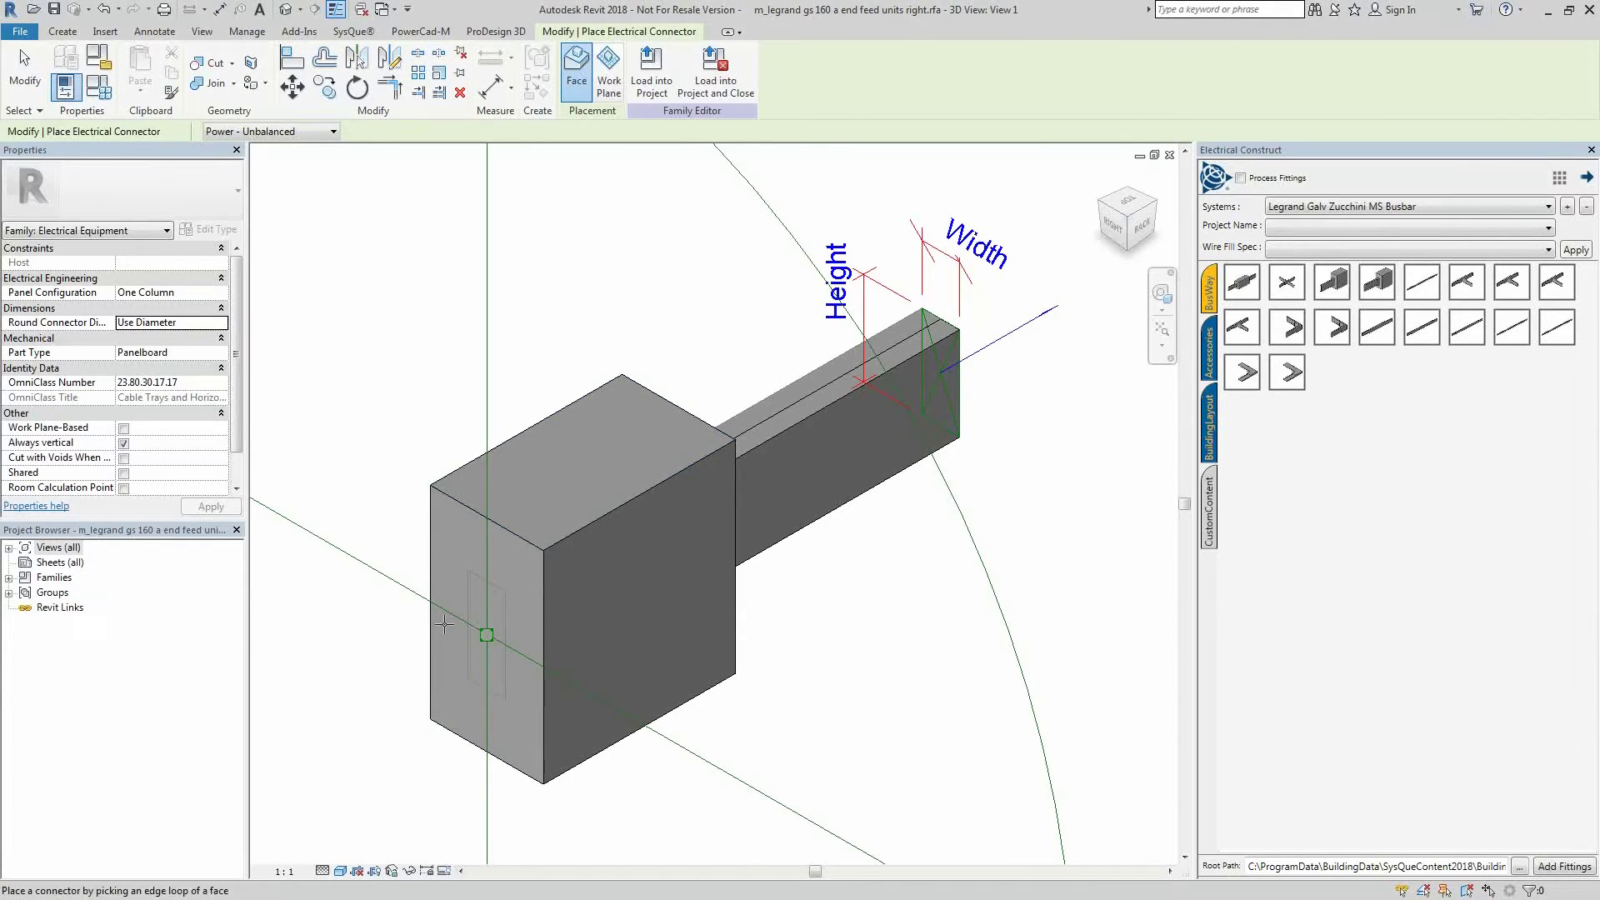
pyautogui.scroll(-2, 444, 624)
pyautogui.moveTo(451, 619); pyautogui.dragTo(650, 501, button='middle')
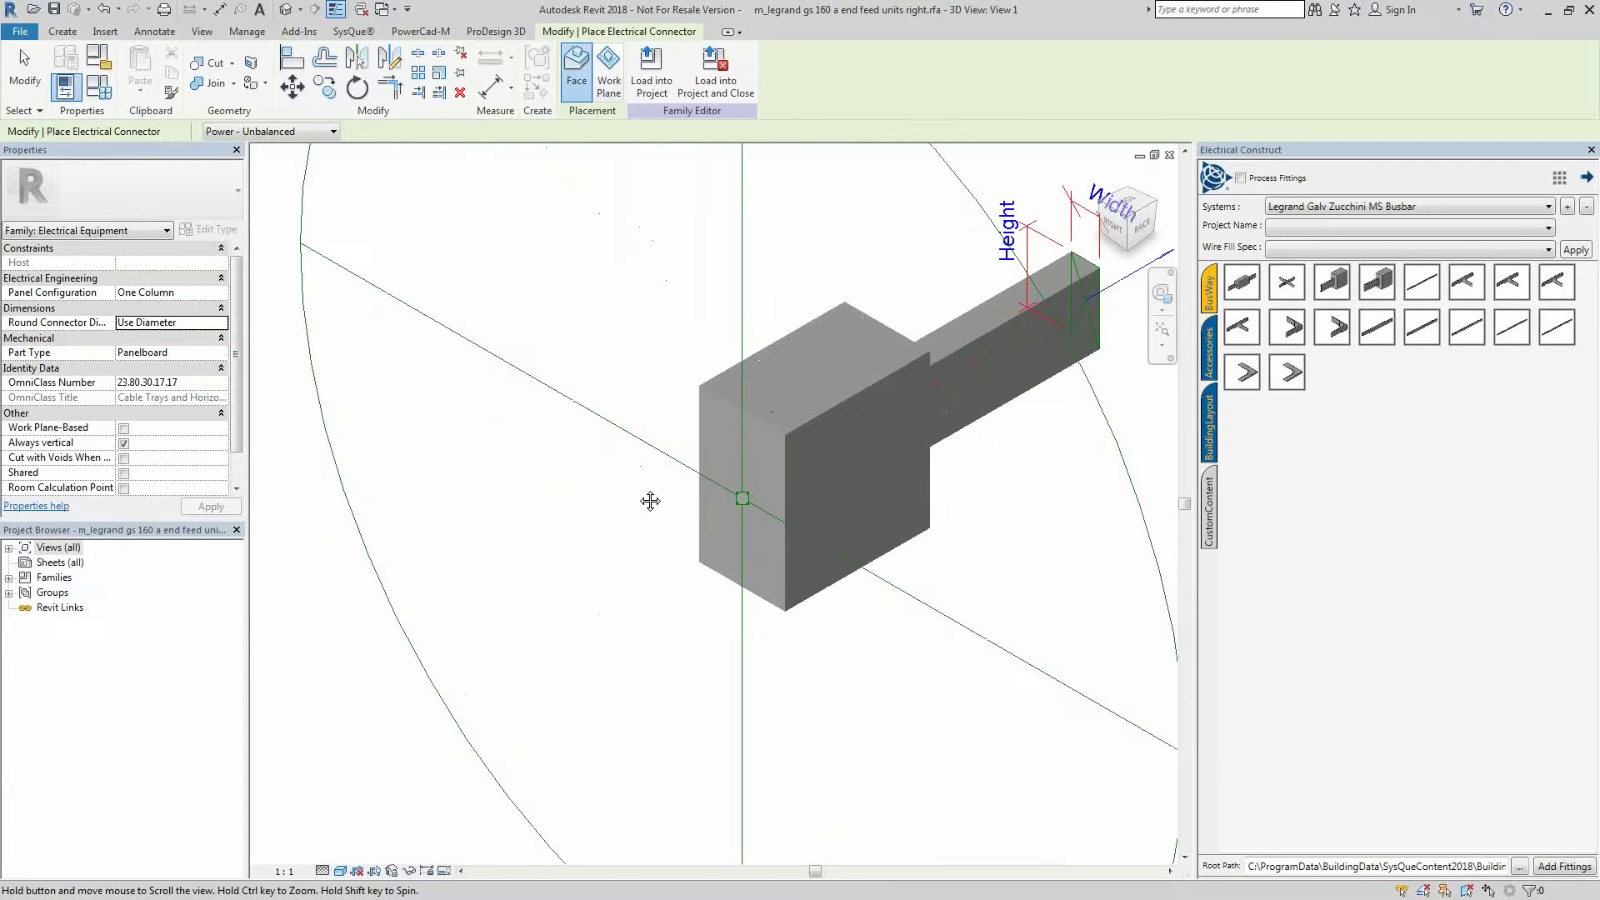
pyautogui.scroll(-1, 529, 510)
pyautogui.scroll(-2, 529, 510)
pyautogui.scroll(-1, 528, 510)
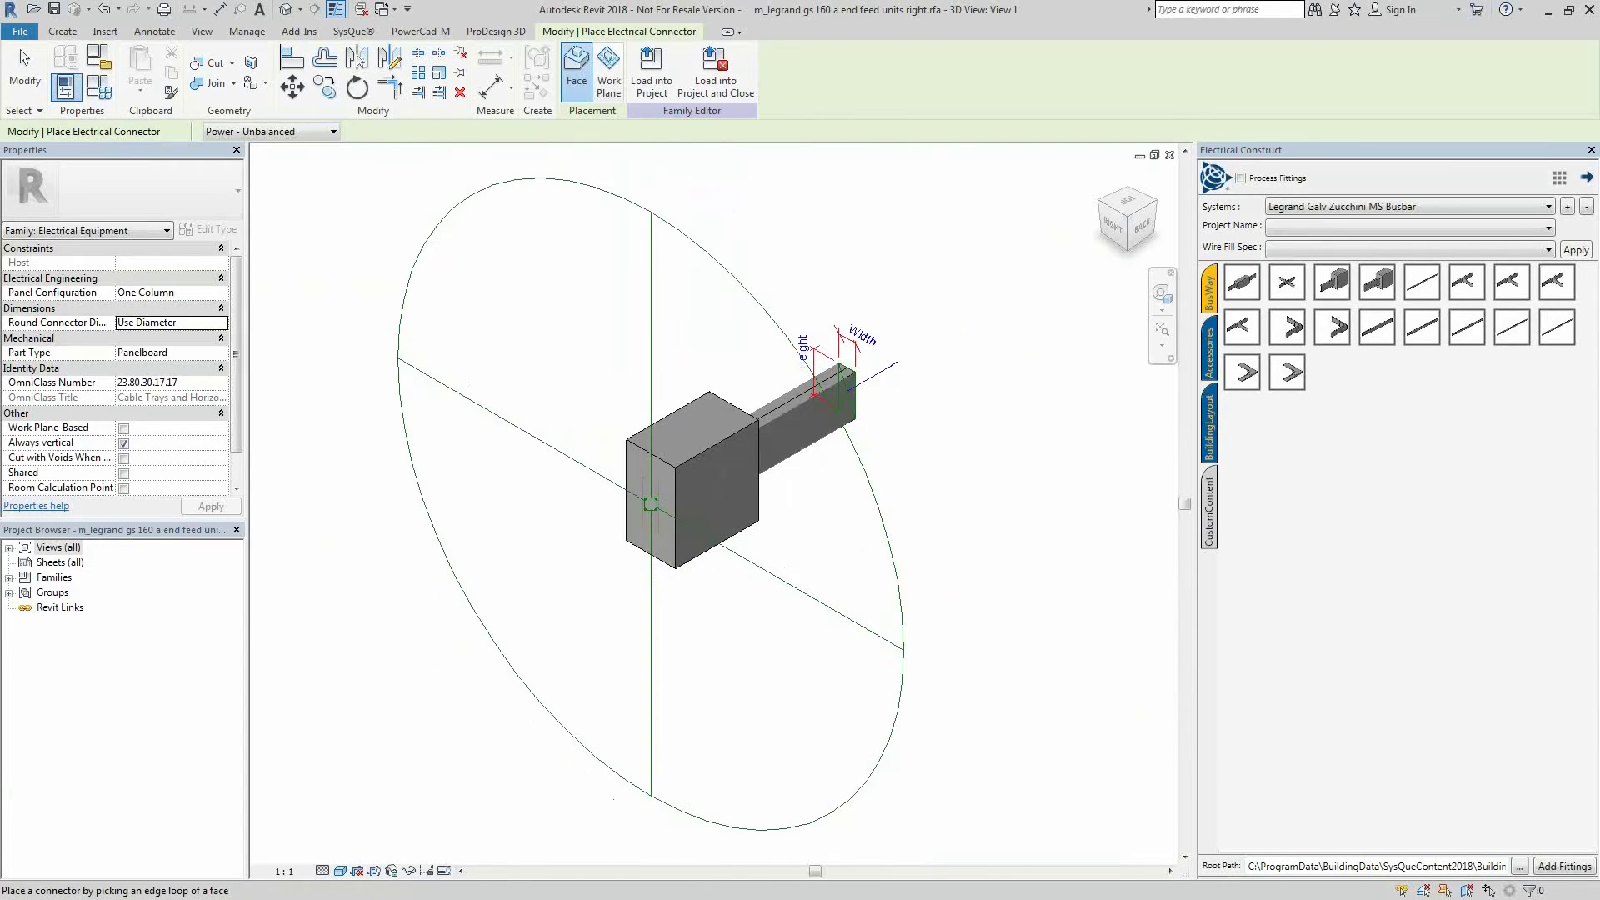
pyautogui.press('Escape')
# Step: Give the electrical connector 3 poles and a 400 V voltage
pyautogui.click(532, 181)
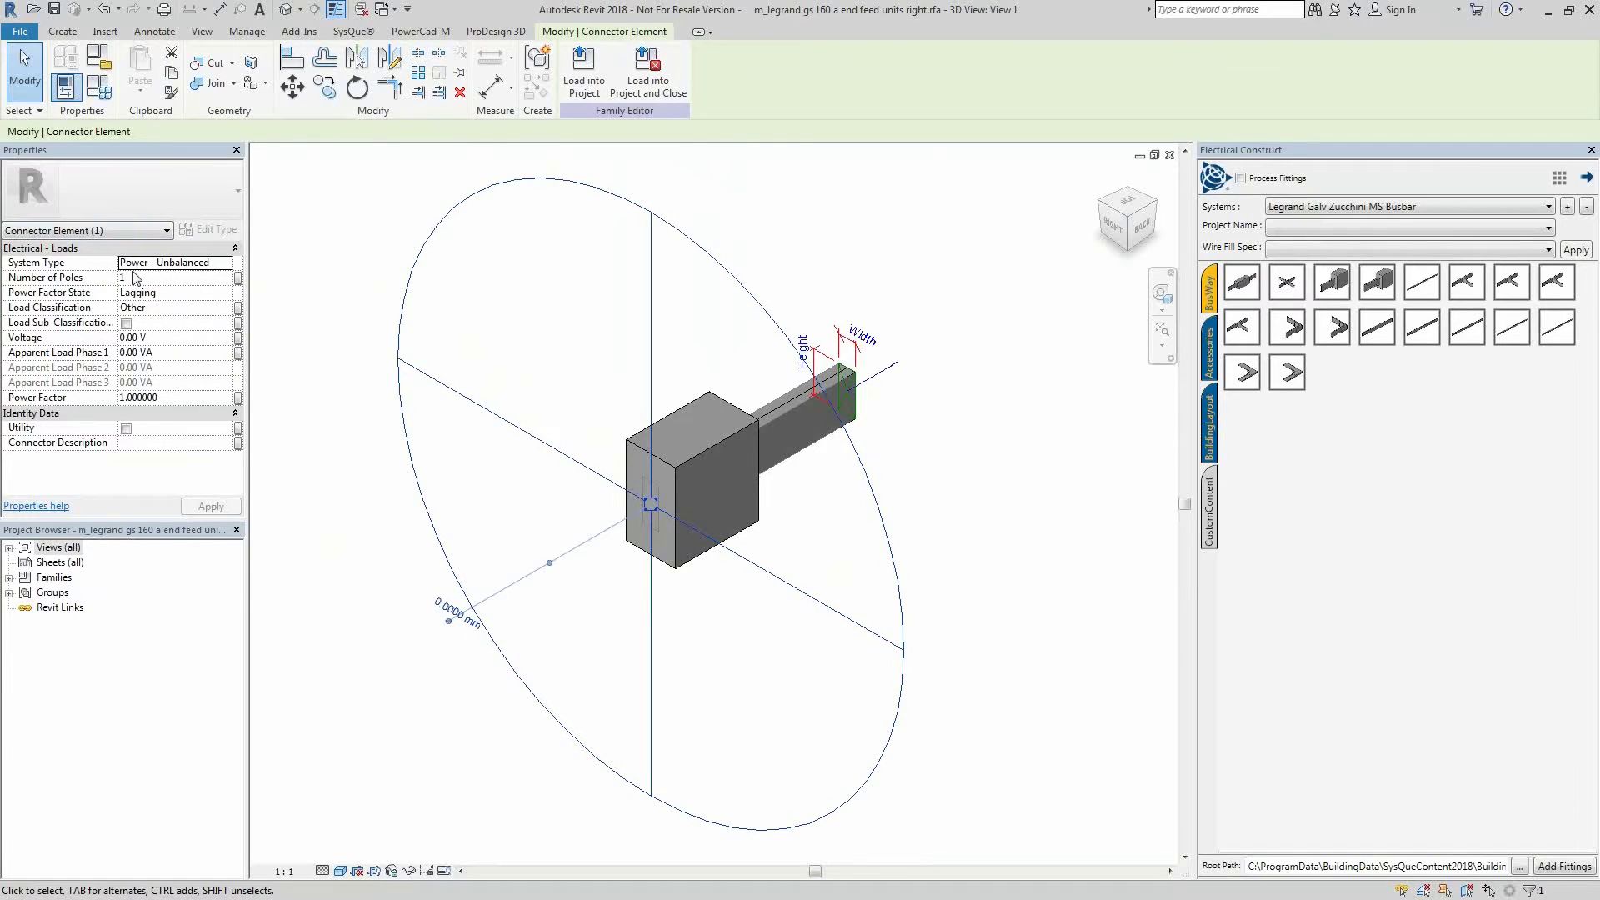
pyautogui.click(214, 279)
pyautogui.write('3')
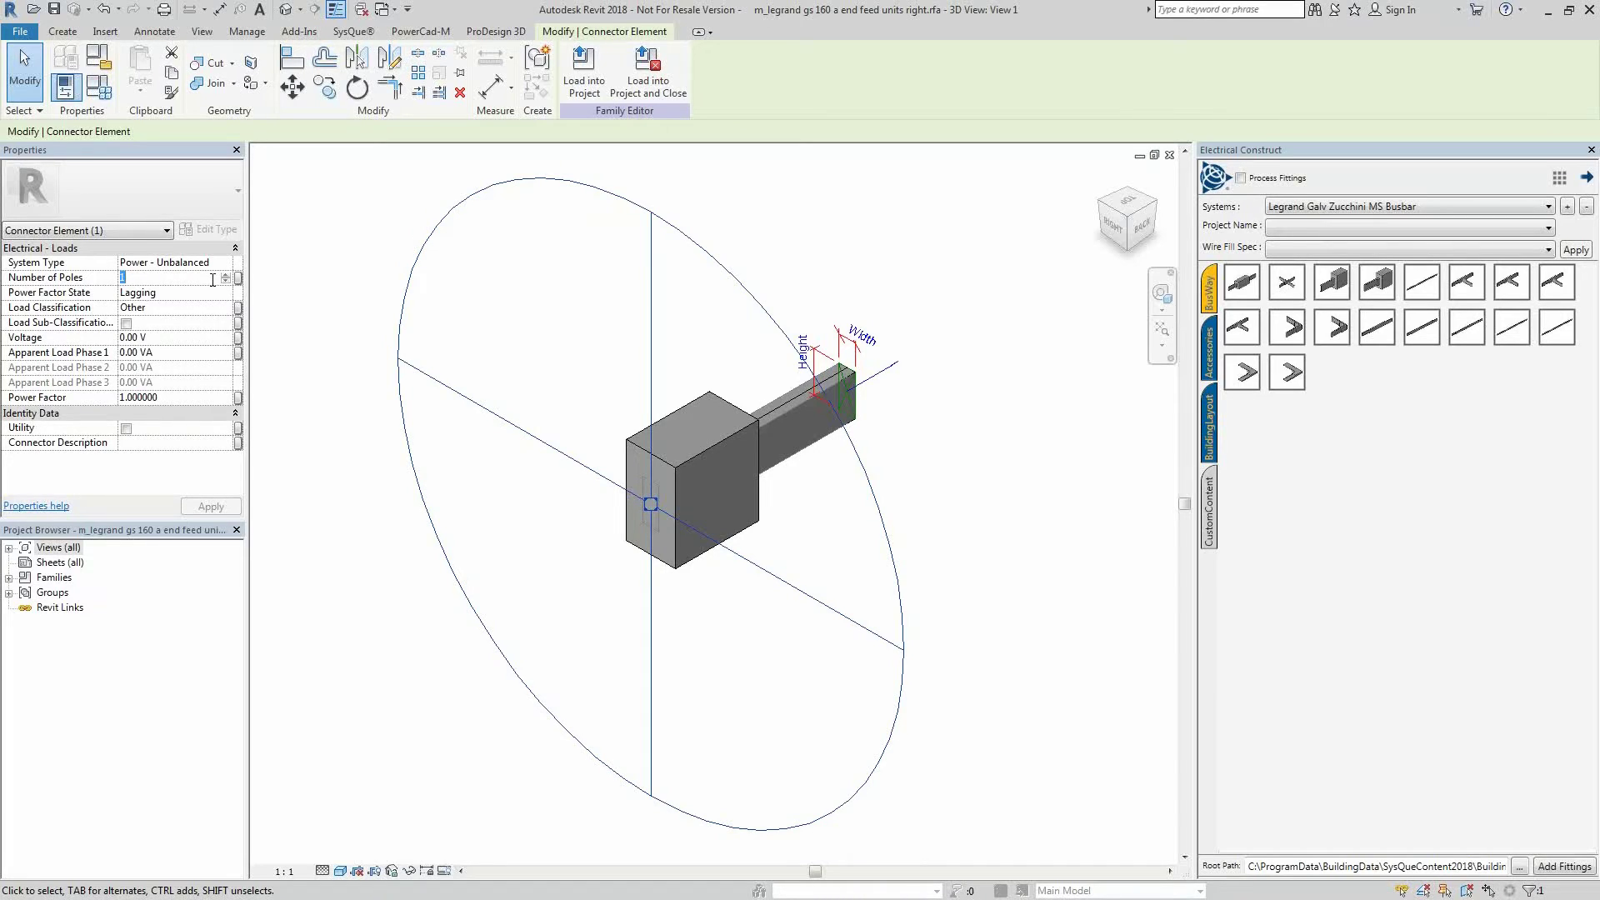
pyautogui.click(184, 309)
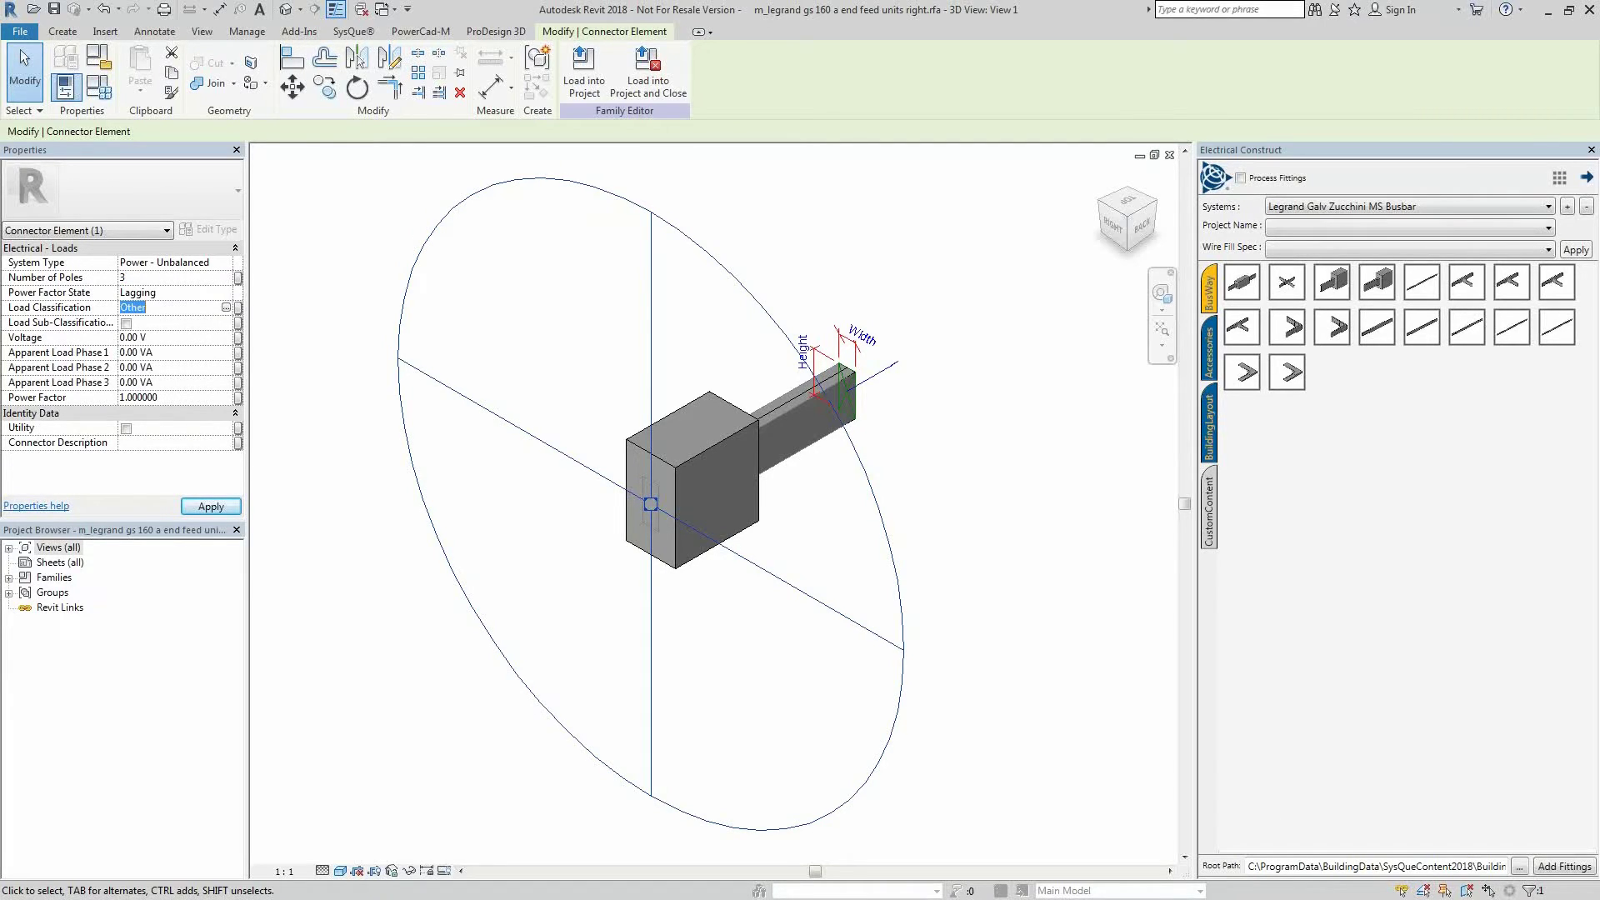
pyautogui.click(182, 294)
pyautogui.click(155, 338)
pyautogui.write('400')
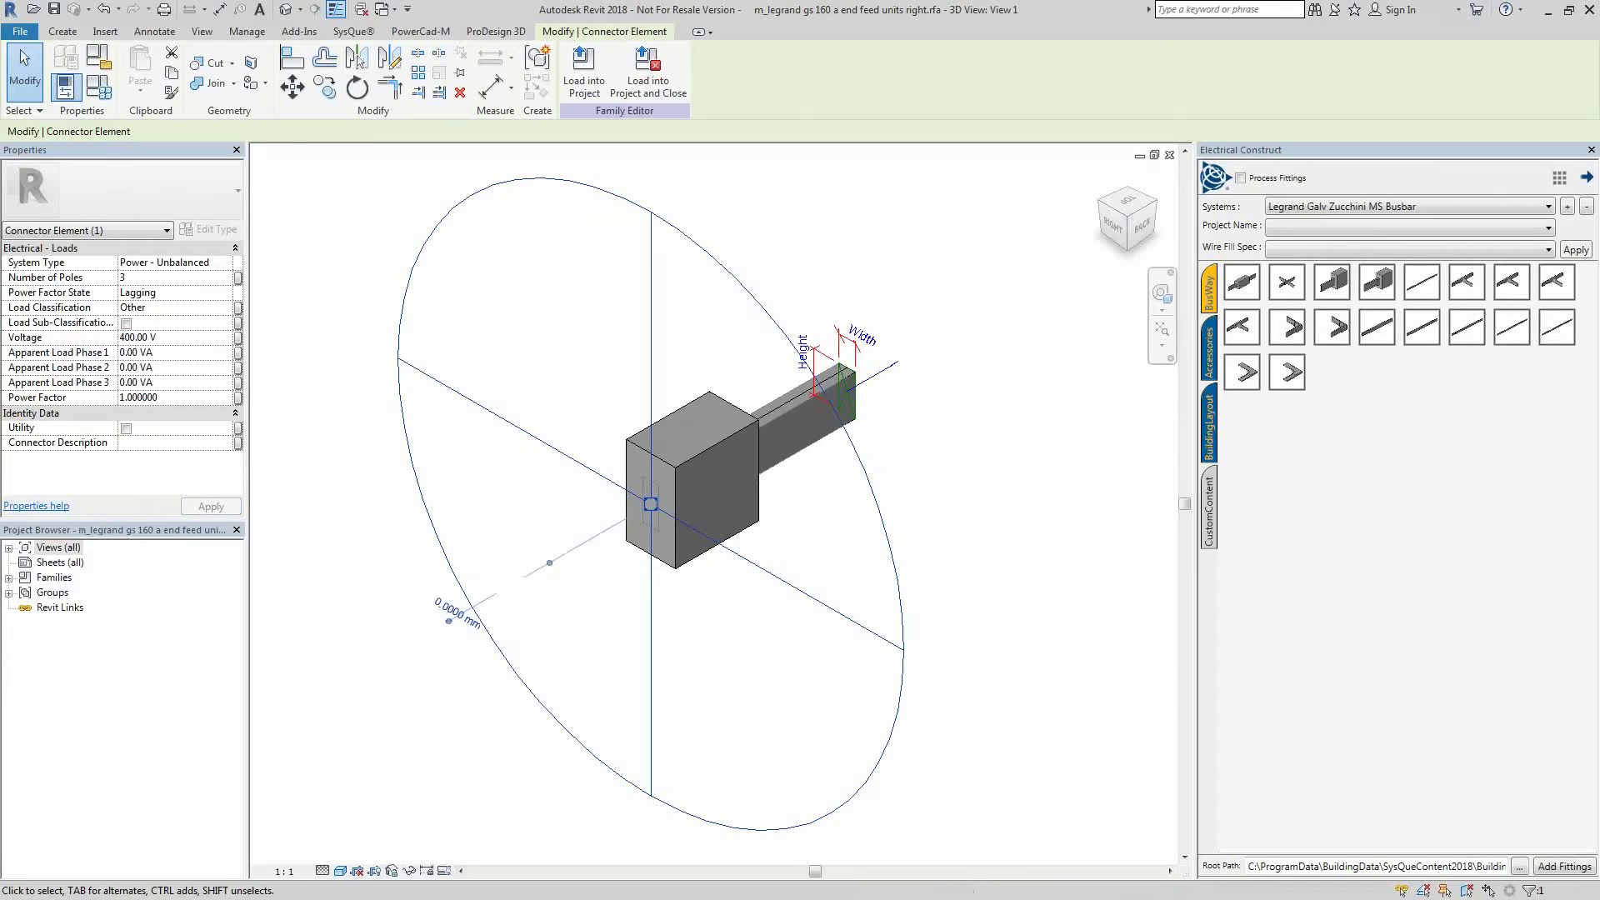
pyautogui.click(354, 521)
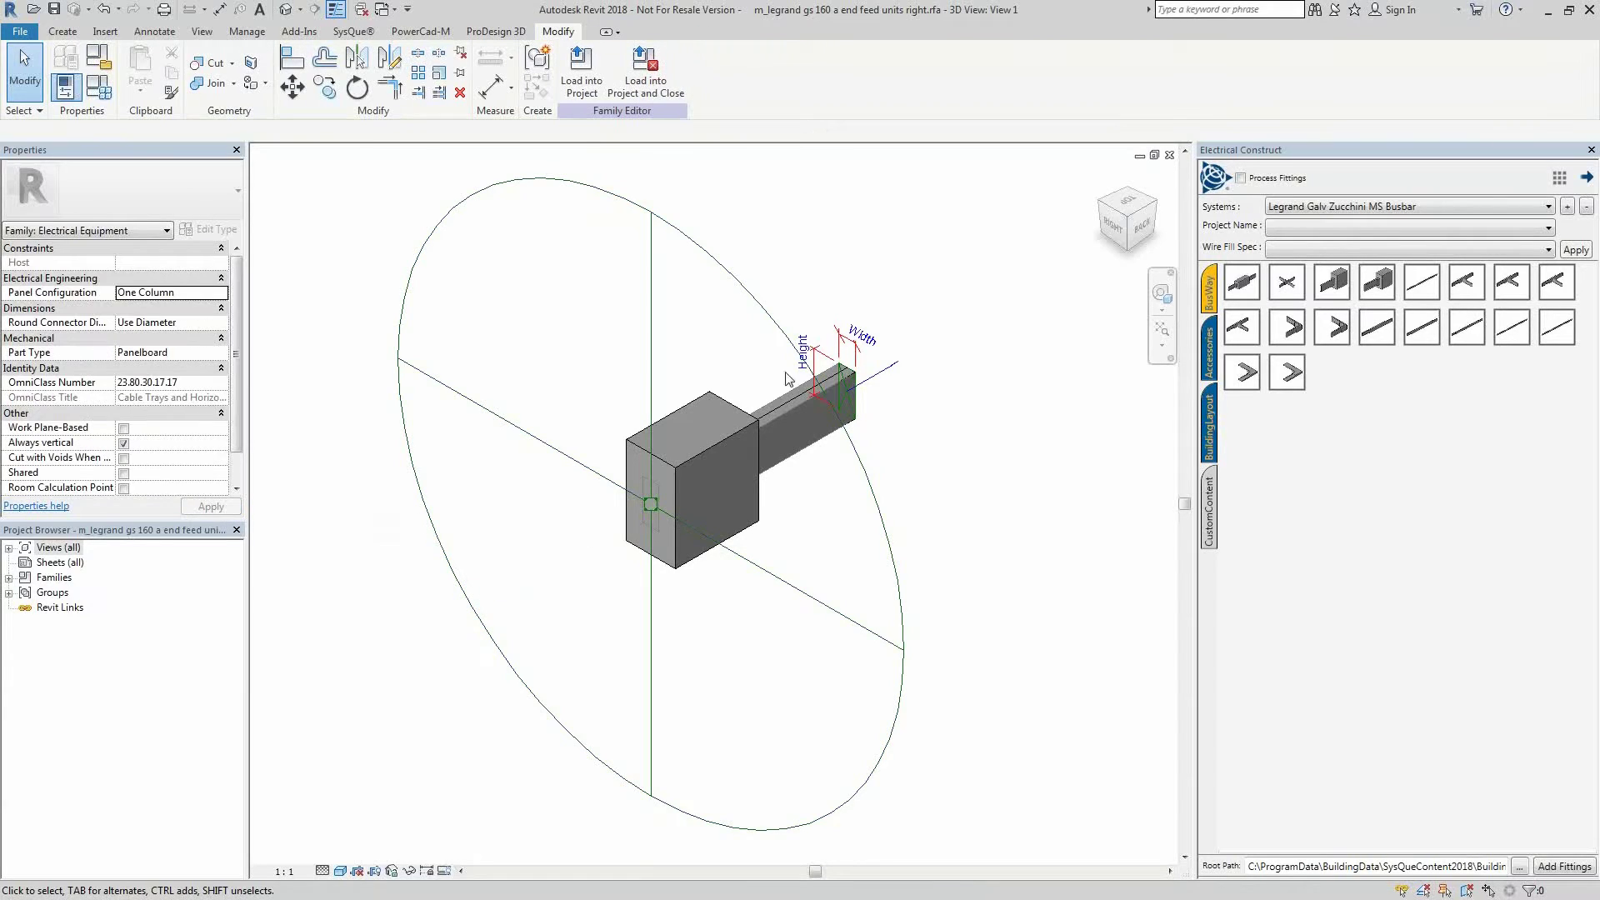
# Step: Load the edited end-feed family into the busbar project, overwriting existing parameter values
pyautogui.click(595, 85)
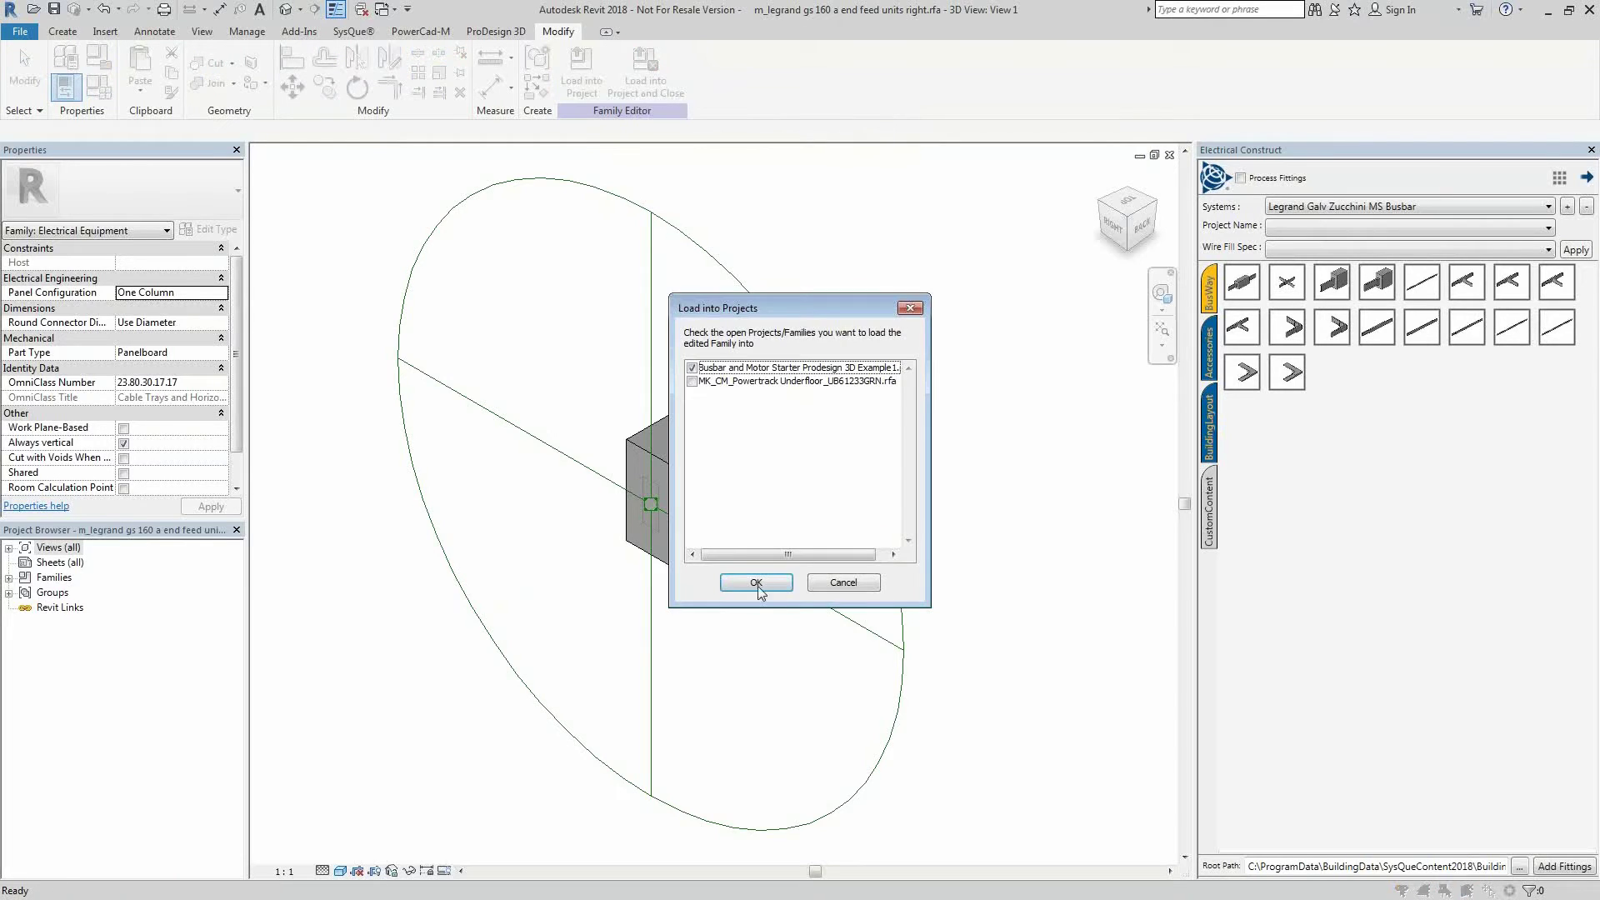
pyautogui.click(757, 584)
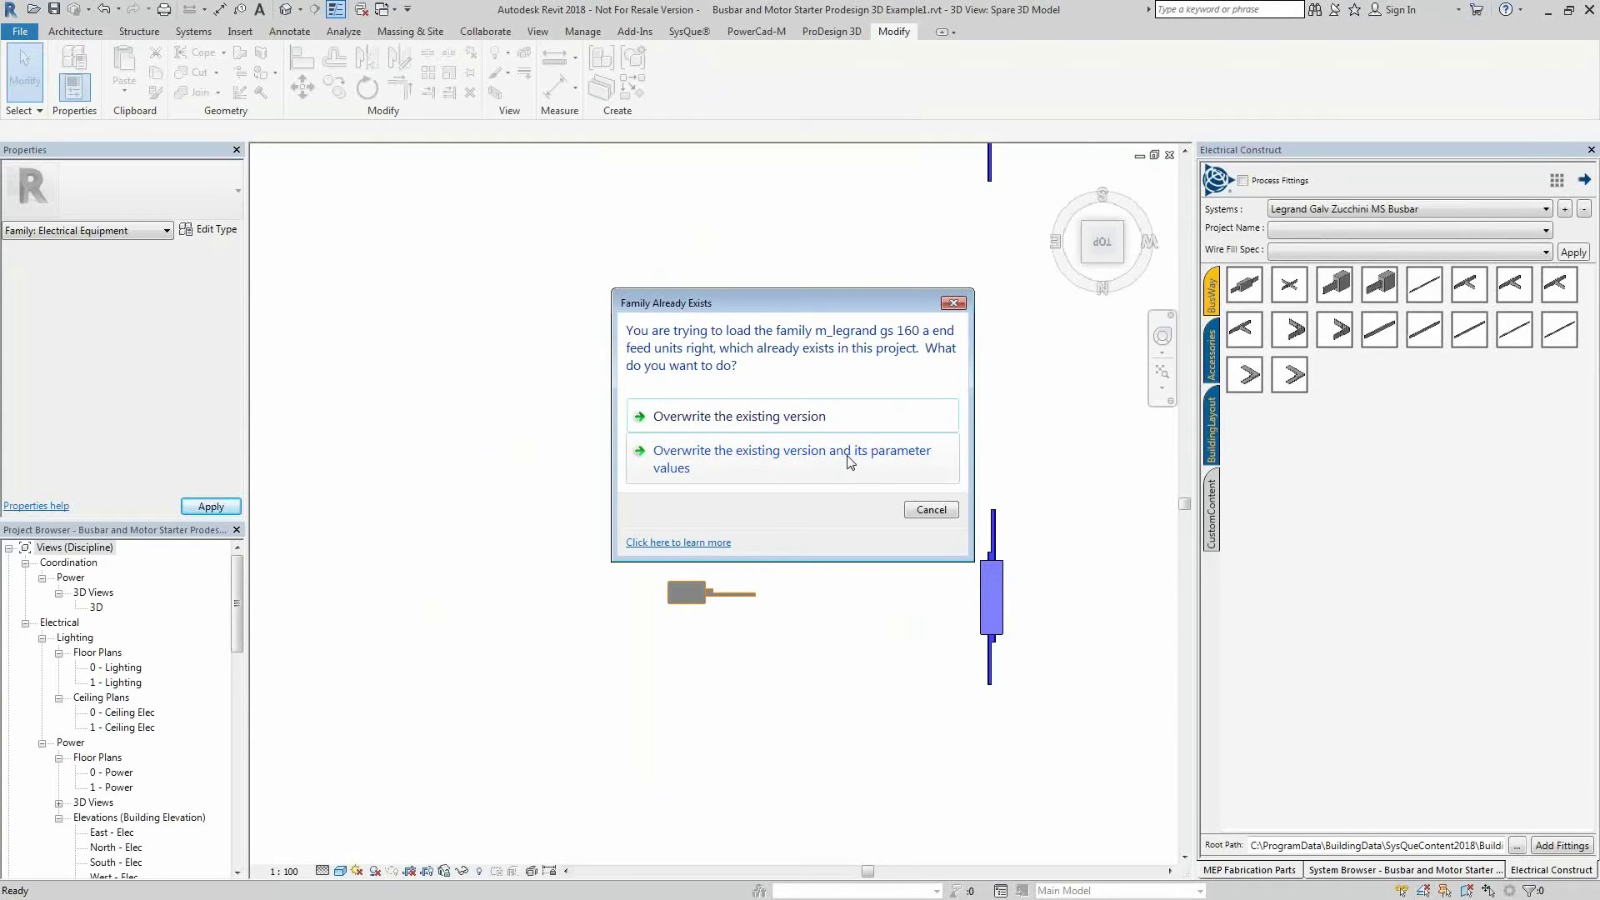
pyautogui.click(850, 463)
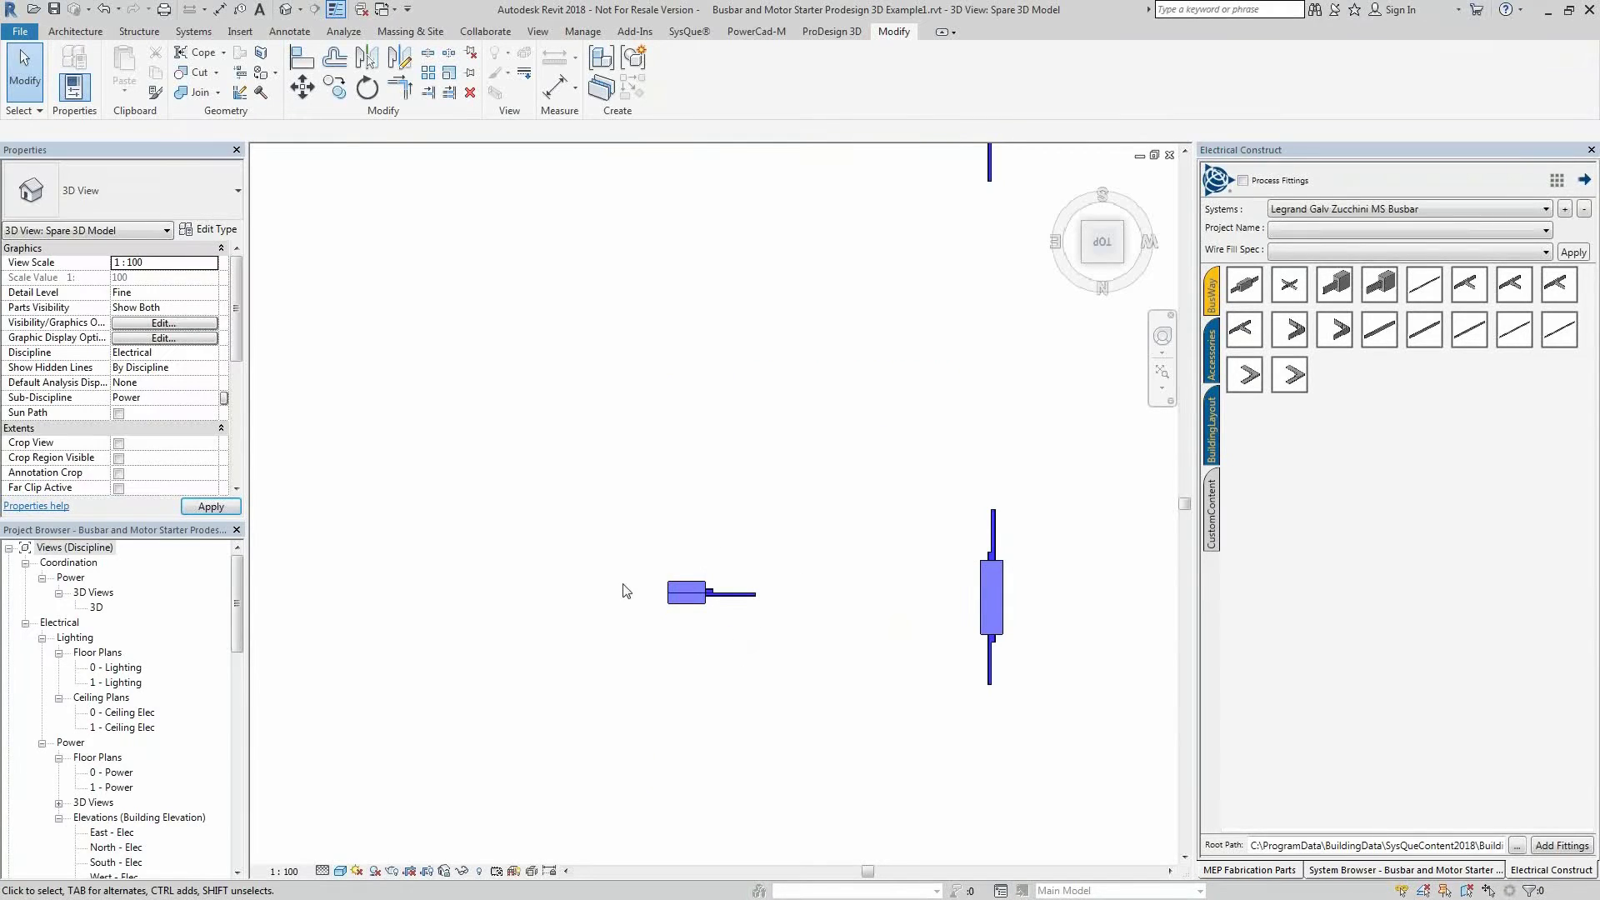
# Step: Rotate the reloaded end feed unit to stand vertically
pyautogui.click(701, 598)
pyautogui.press('space')
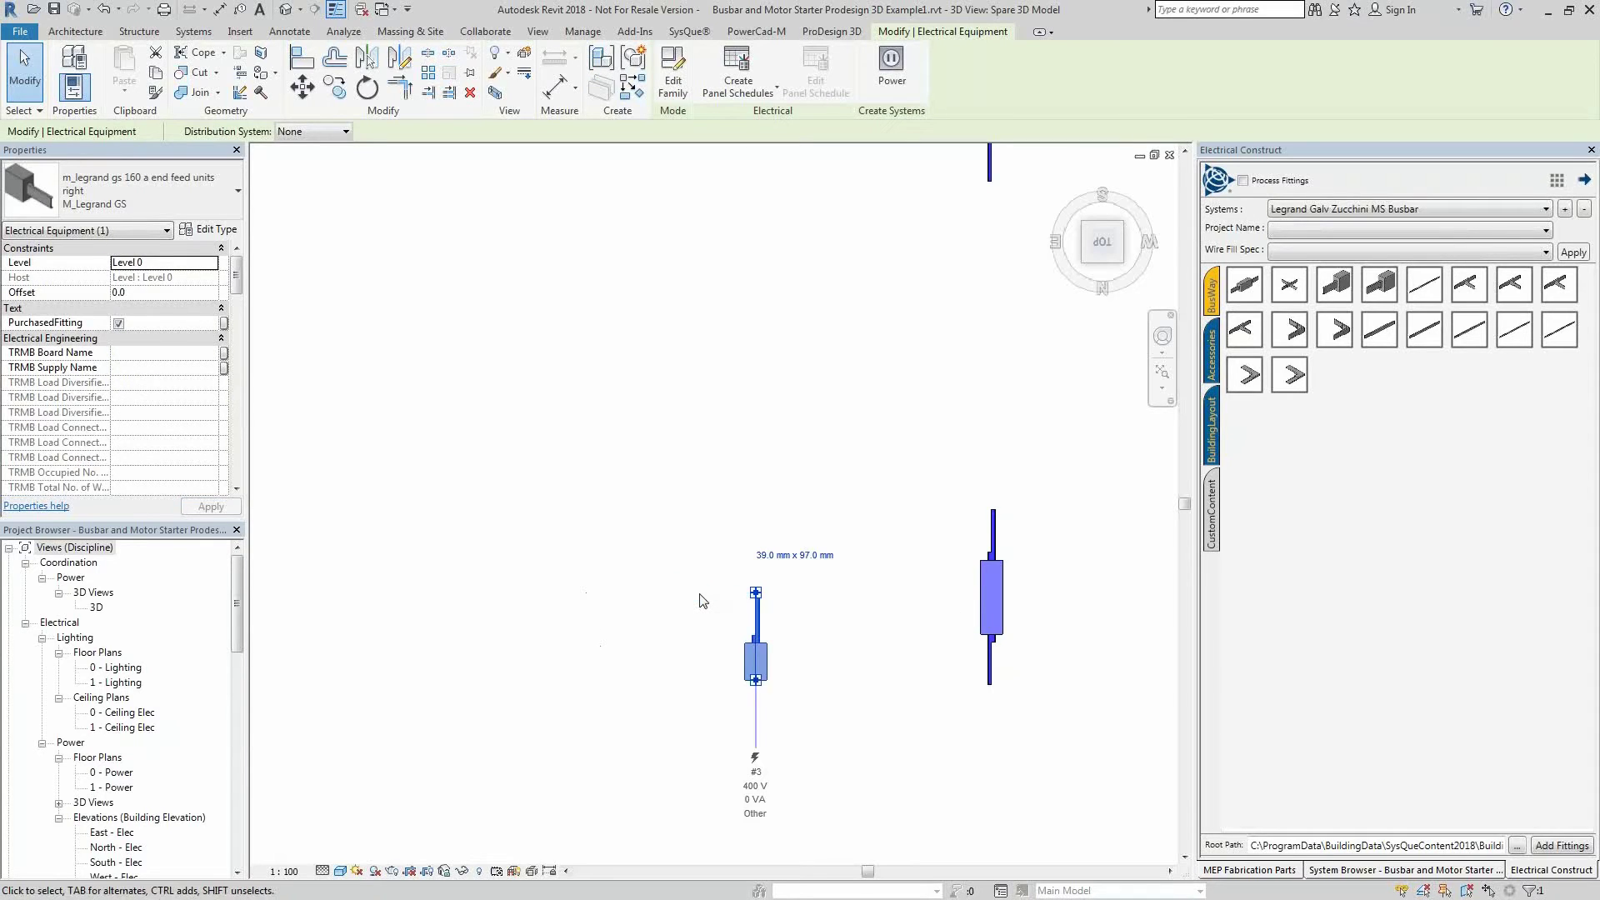
pyautogui.click(688, 601)
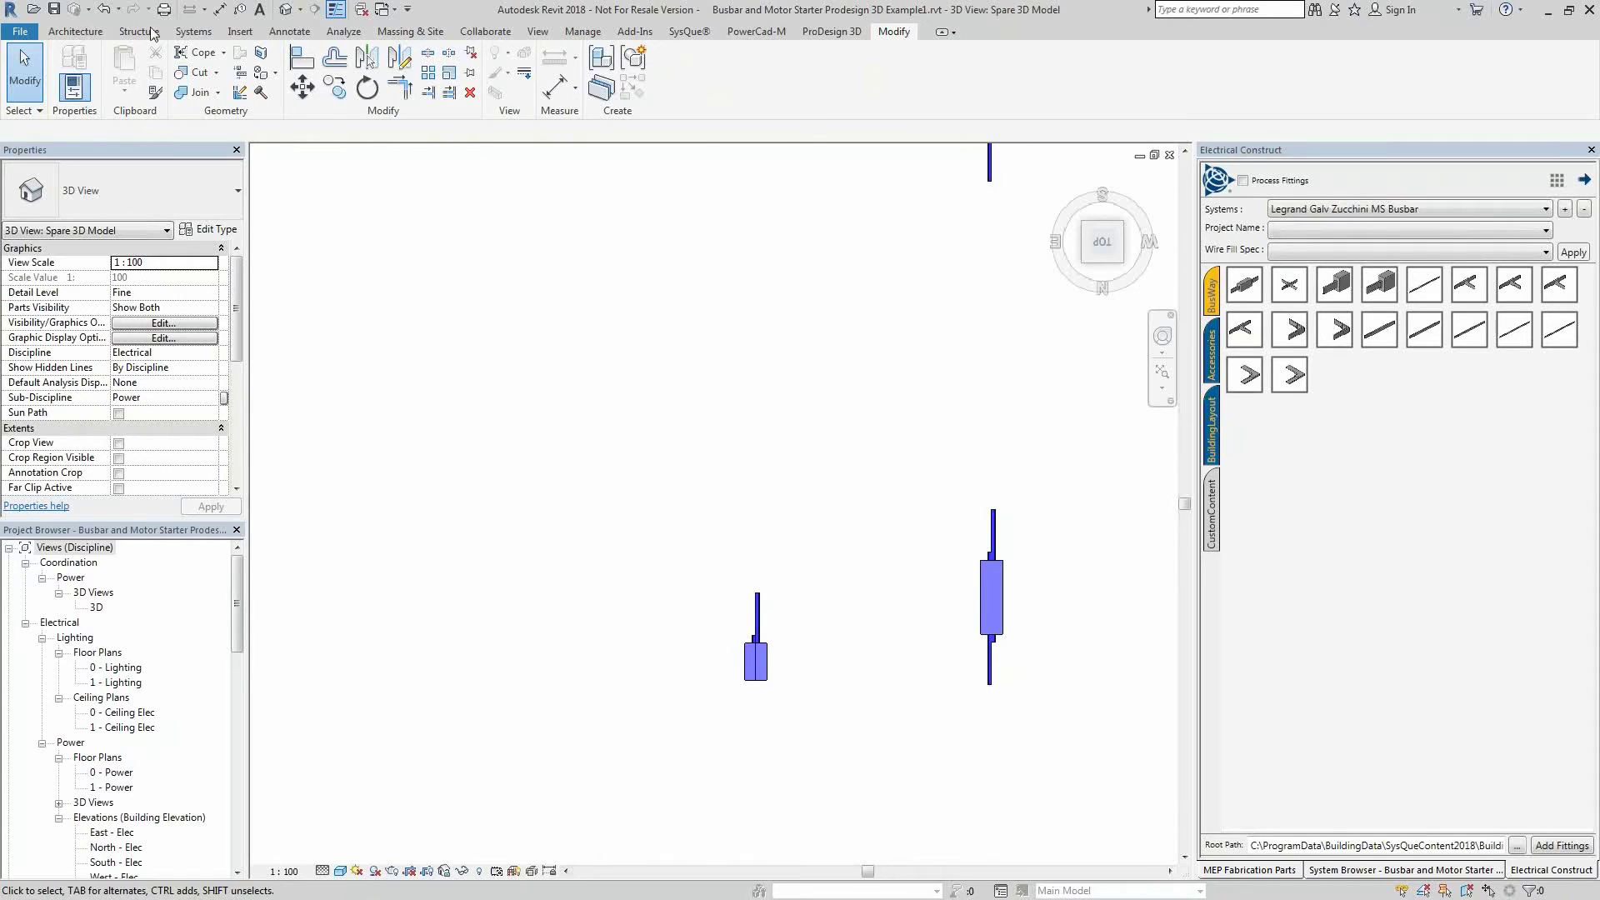
# Step: Start Electrical Equipment placement, browse the type list, then cancel without placing anything
pyautogui.click(194, 31)
pyautogui.click(344, 73)
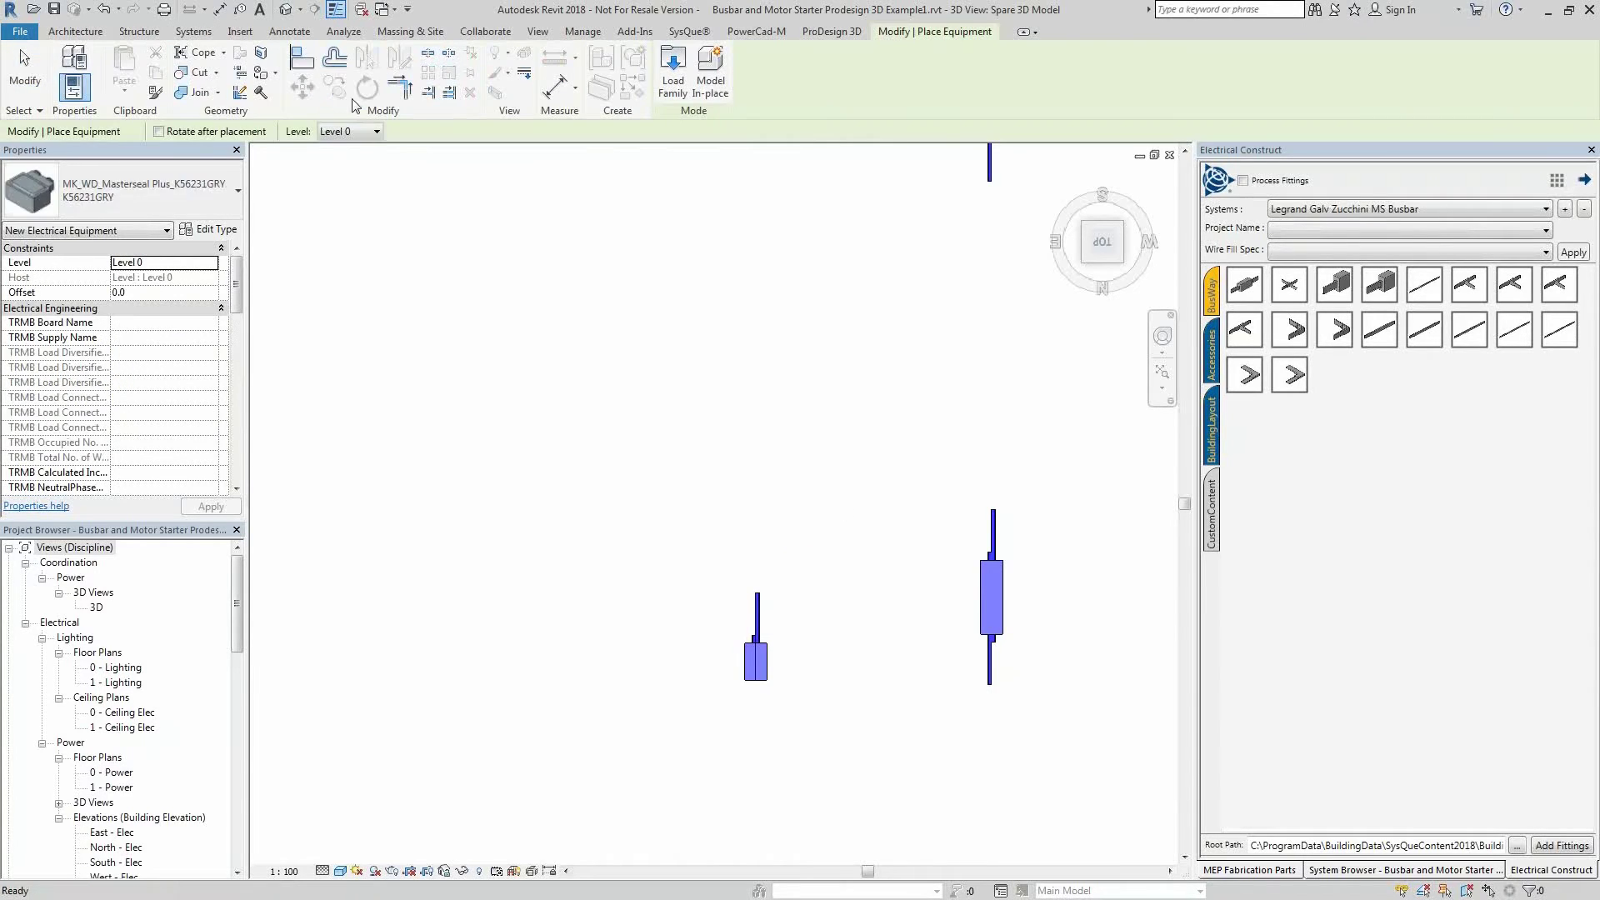
pyautogui.click(170, 197)
pyautogui.scroll(-2, 163, 371)
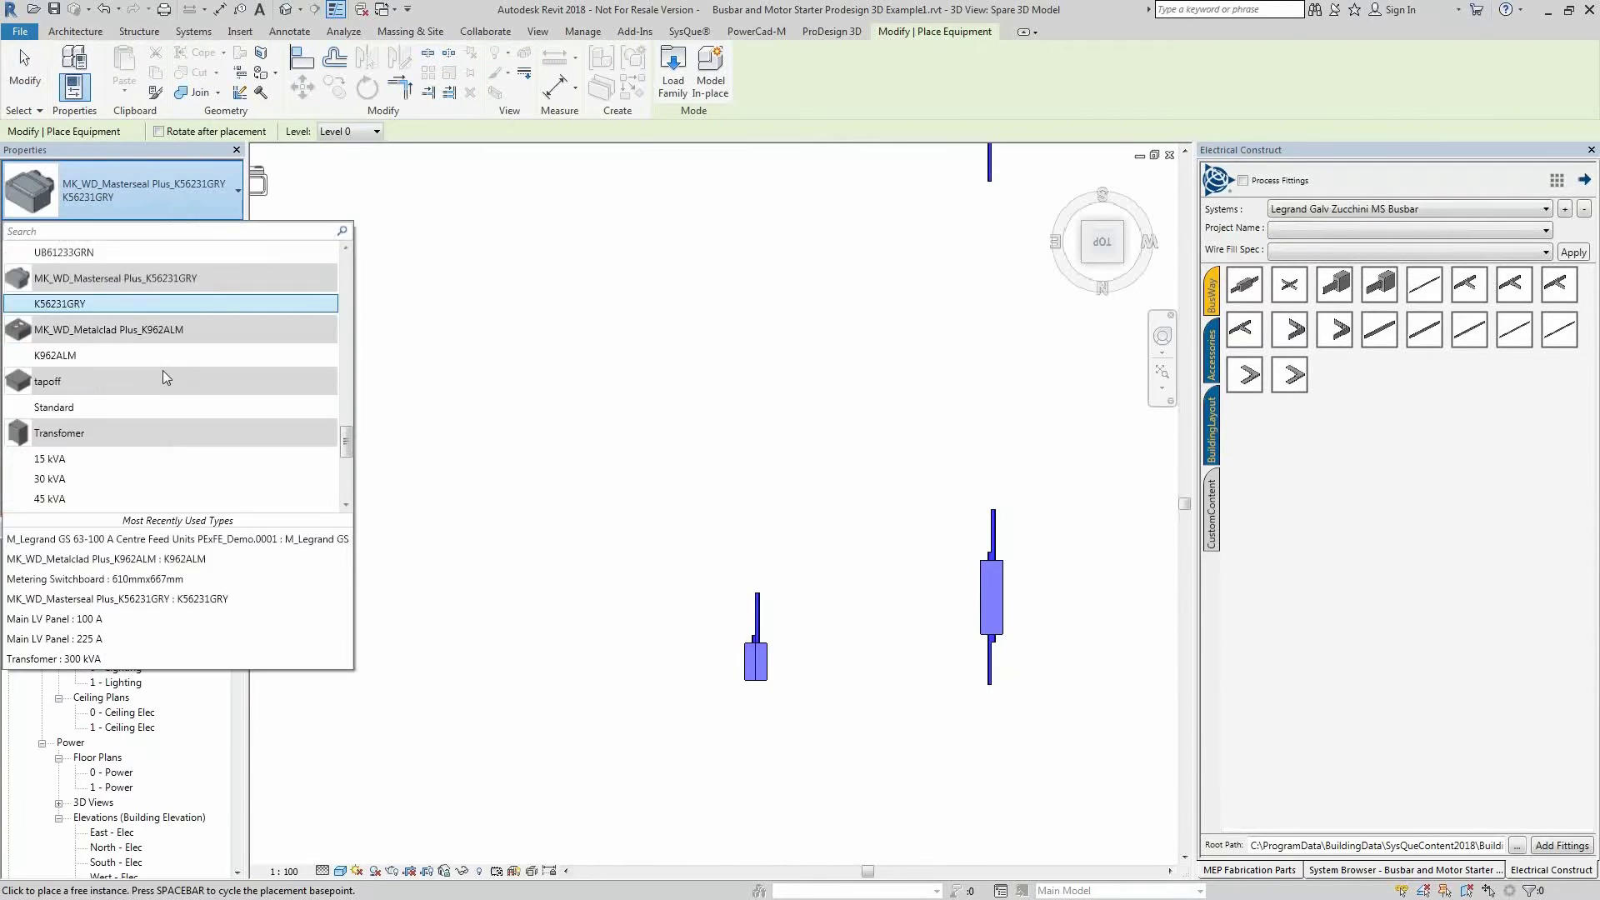
pyautogui.scroll(-2, 132, 407)
pyautogui.scroll(-2, 132, 406)
pyautogui.scroll(-2, 133, 406)
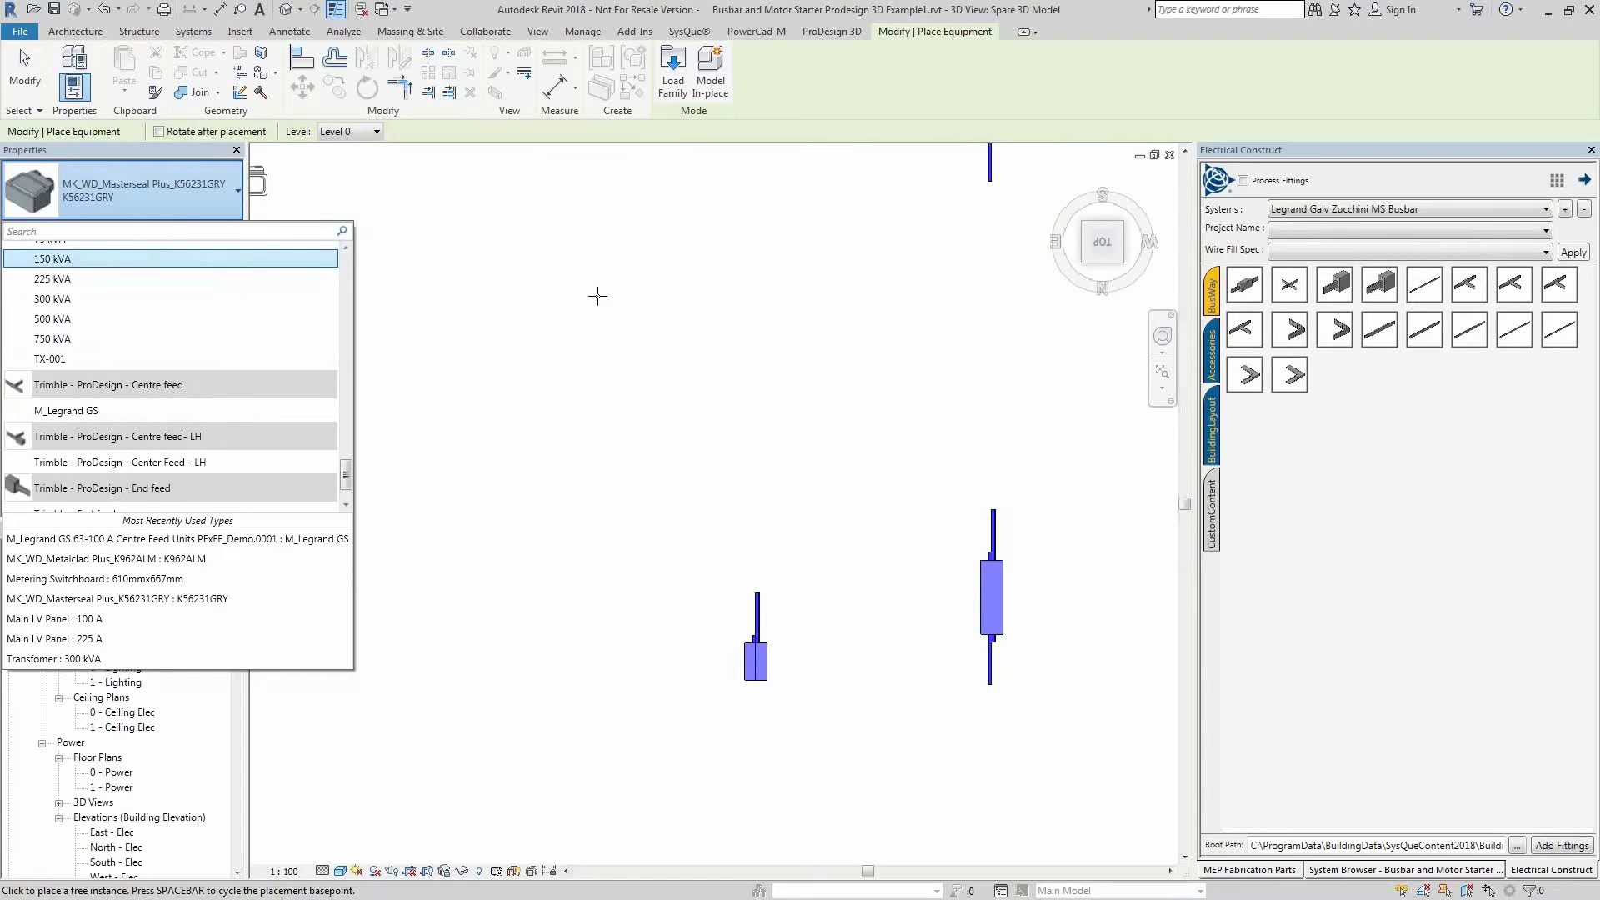
pyautogui.press('Escape')
pyautogui.press('Escape')
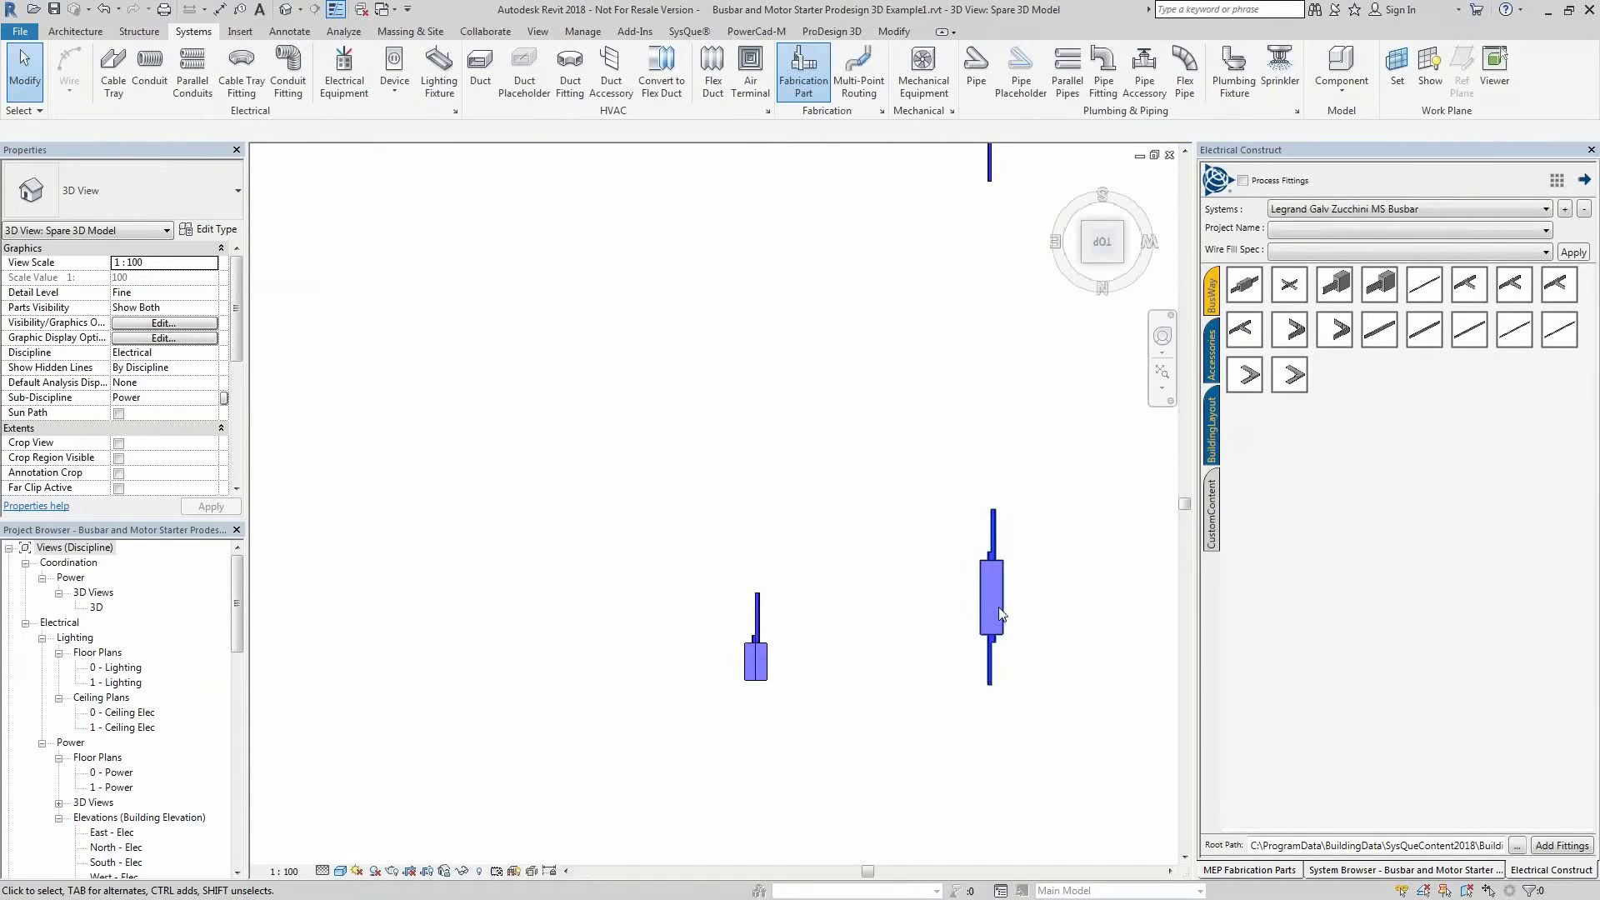
# Step: Delete the small end-feed unit and select the tap-off unit on the busbar
pyautogui.moveTo(691, 535); pyautogui.dragTo(851, 733)
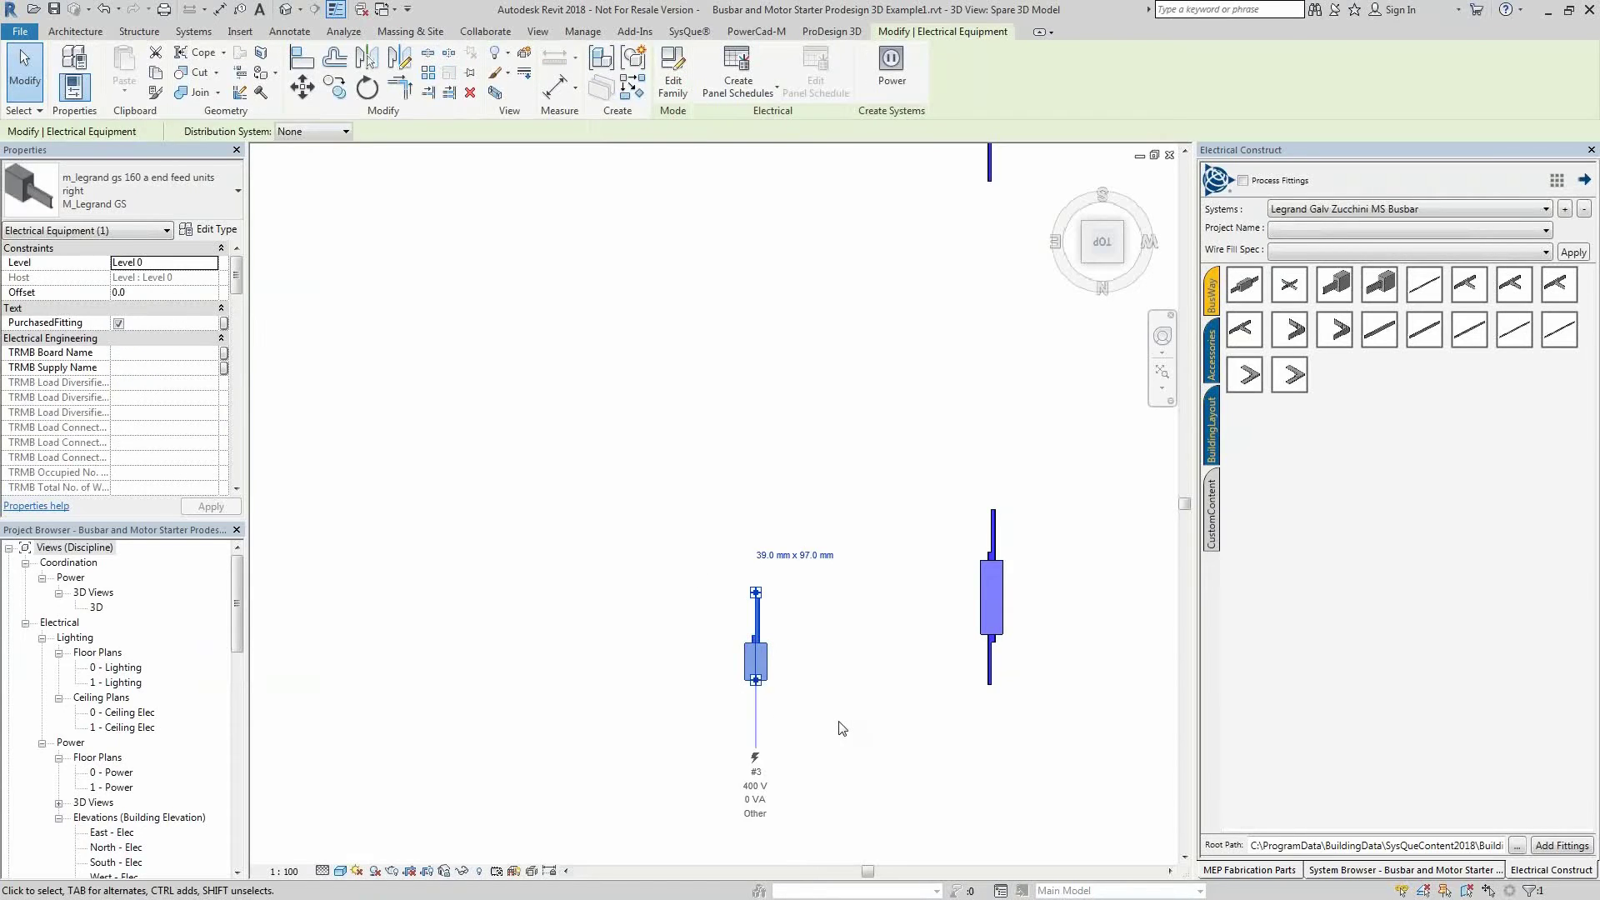
pyautogui.press('Delete')
pyautogui.click(1000, 590)
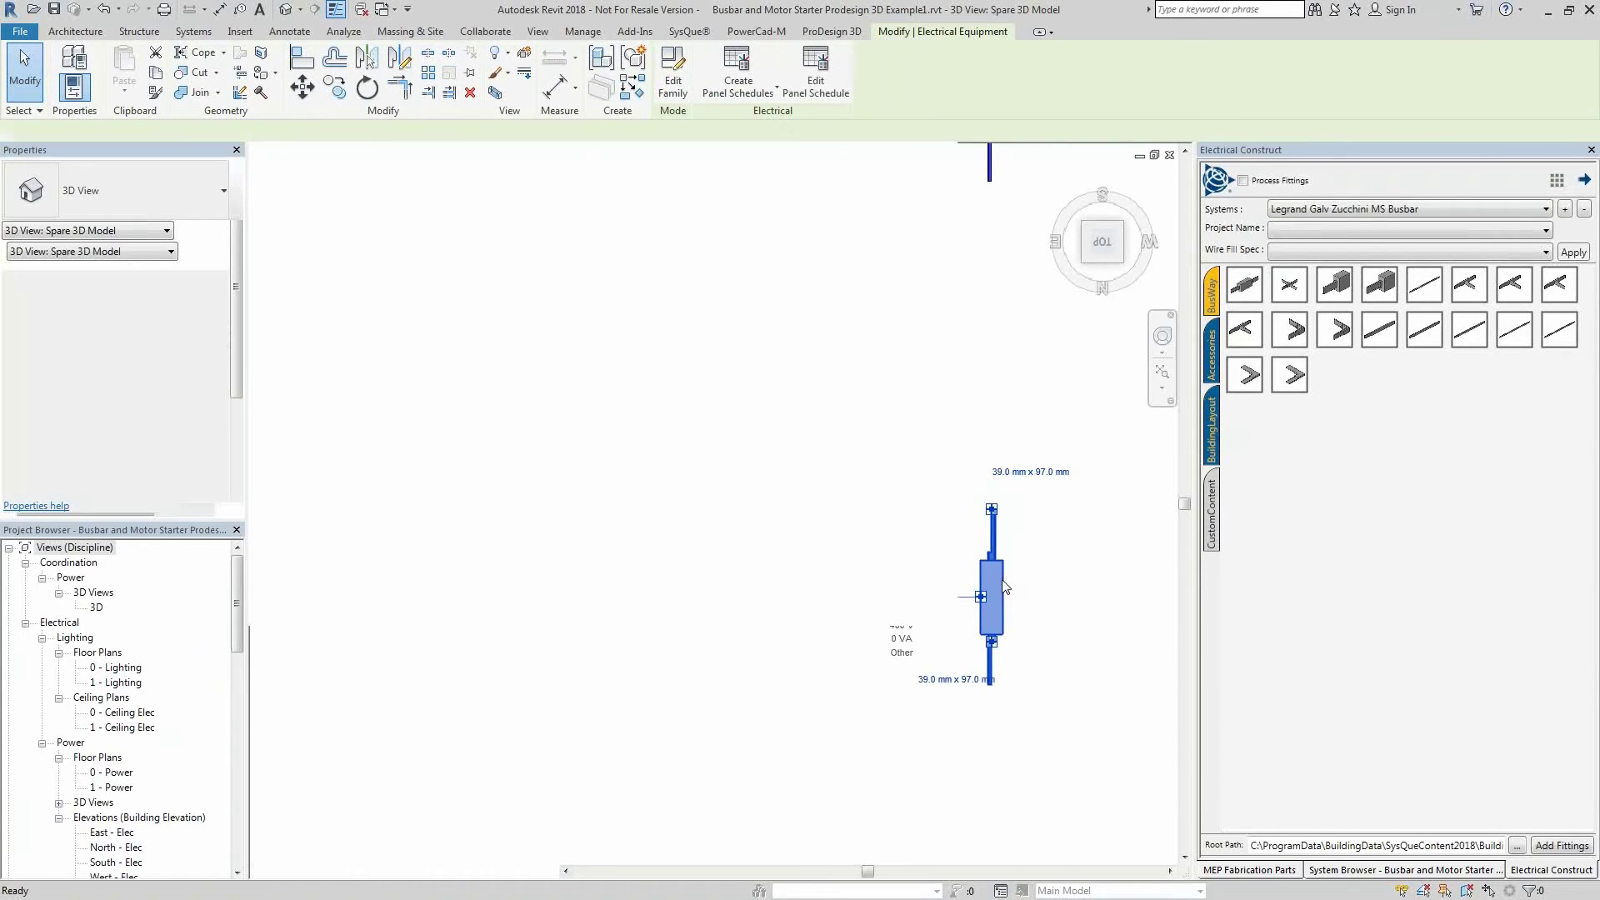
# Step: Confirm the TapOFF family's Electrical Equipment category, then close it without saving
pyautogui.doubleClick(1004, 589)
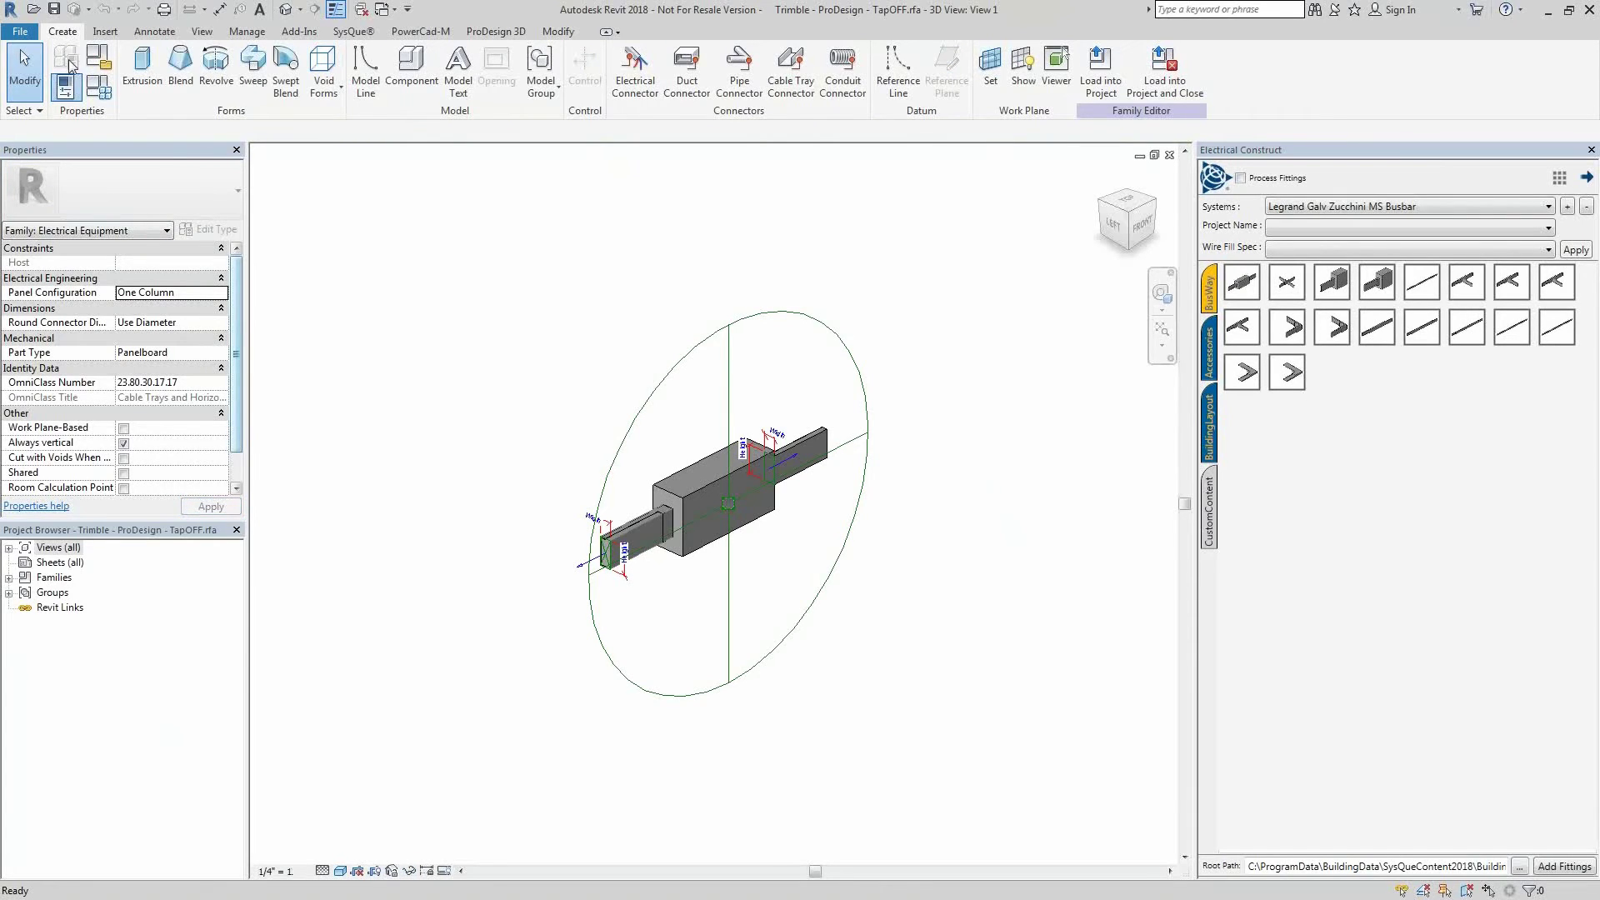
pyautogui.click(107, 73)
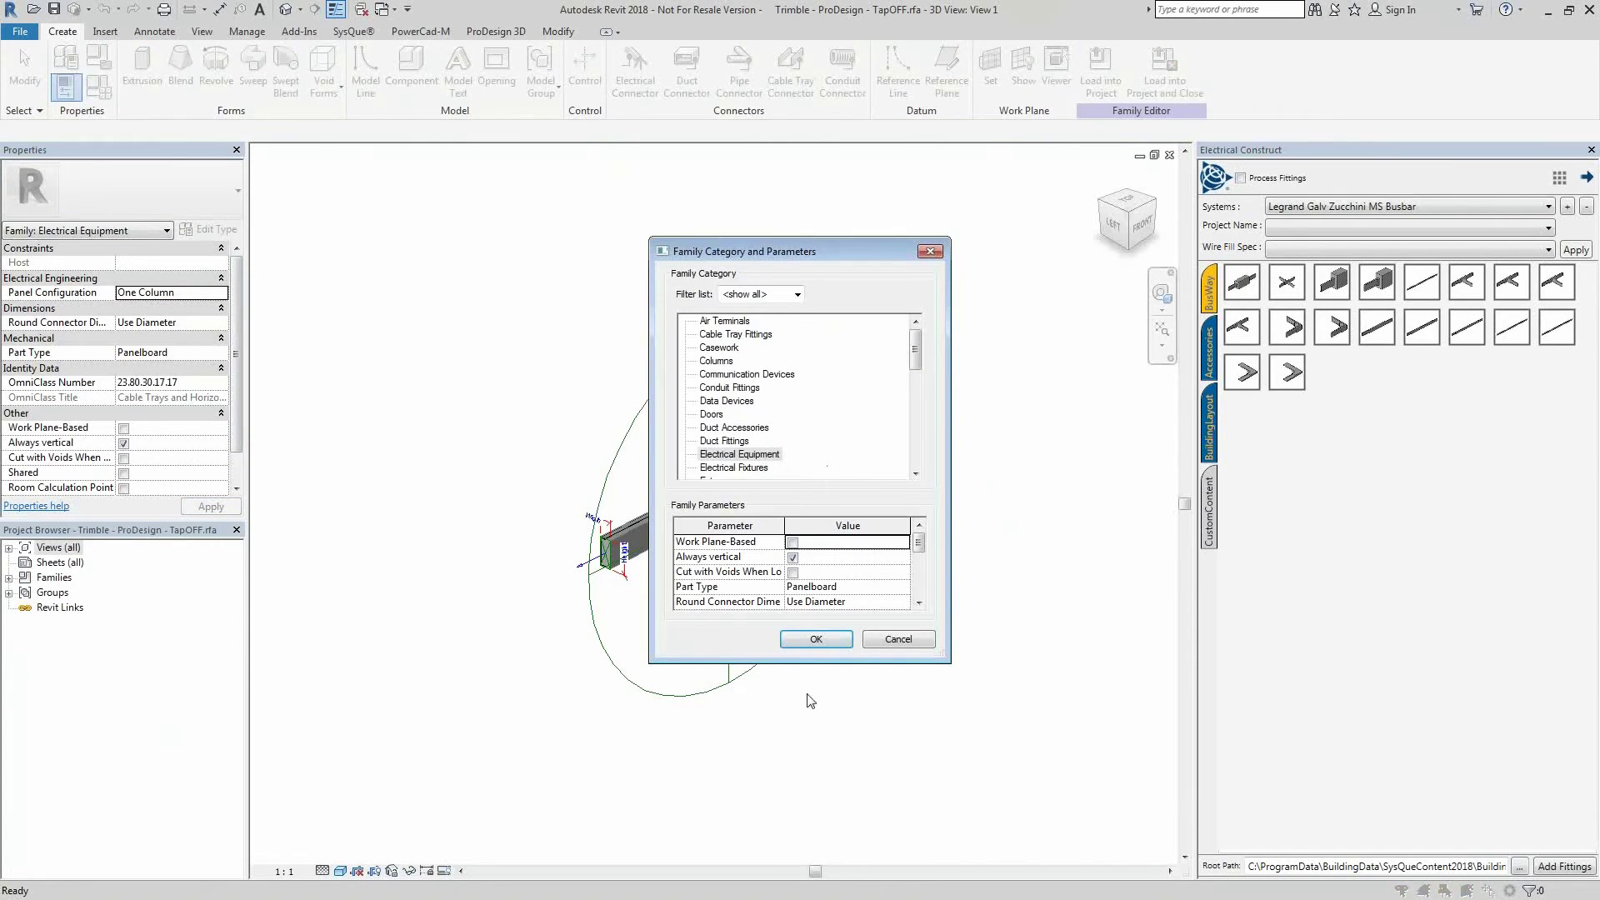
pyautogui.click(817, 642)
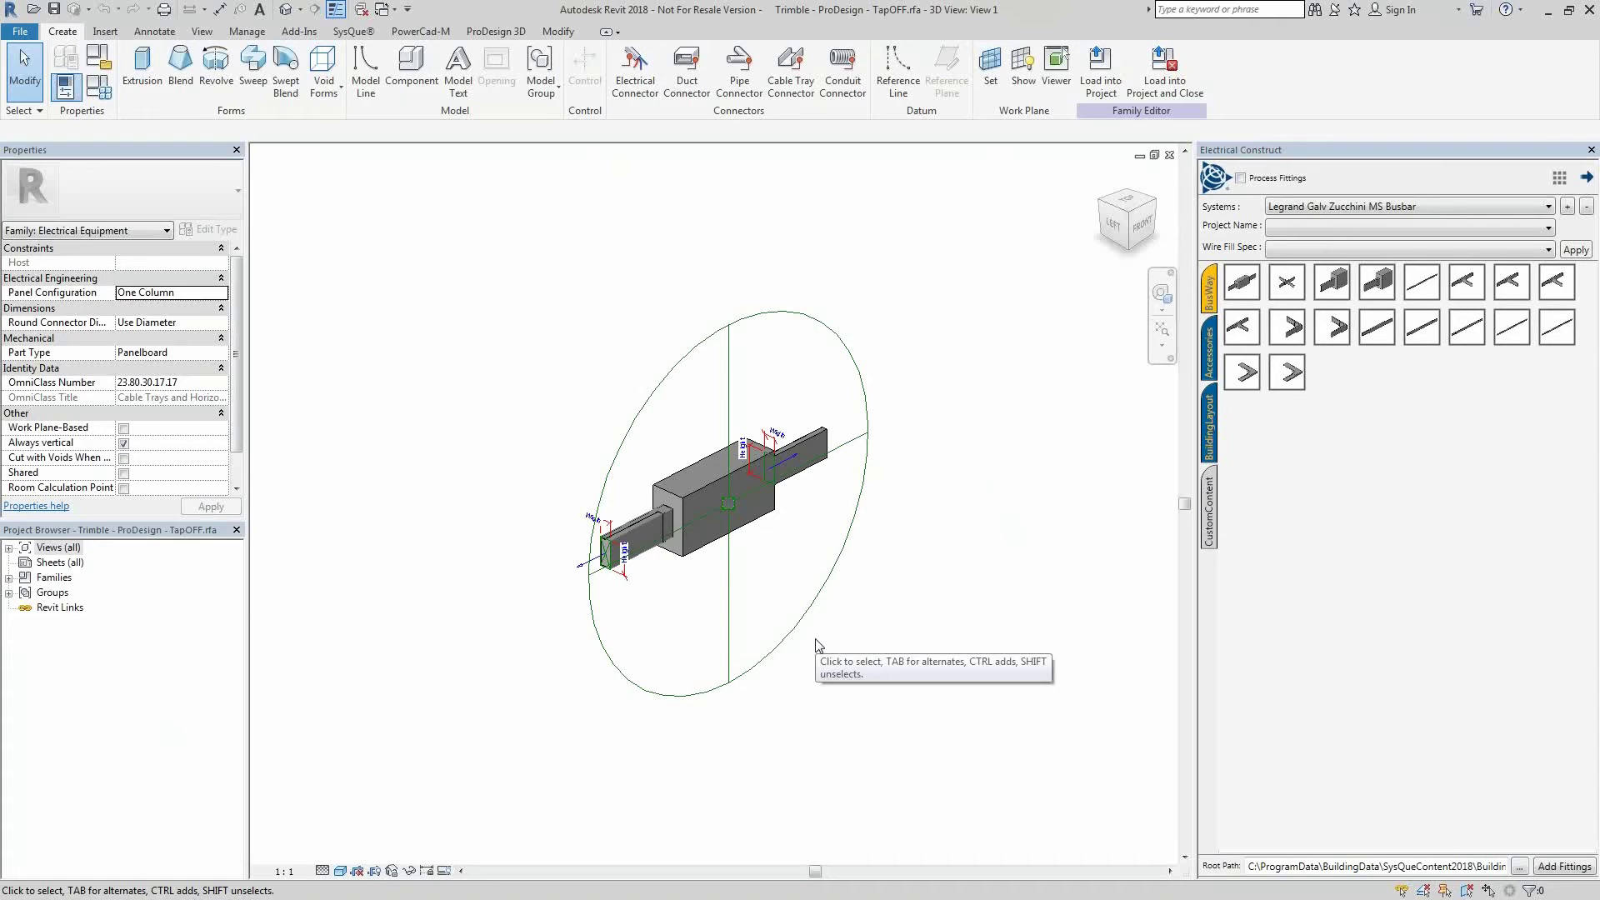
pyautogui.click(1171, 156)
pyautogui.click(840, 472)
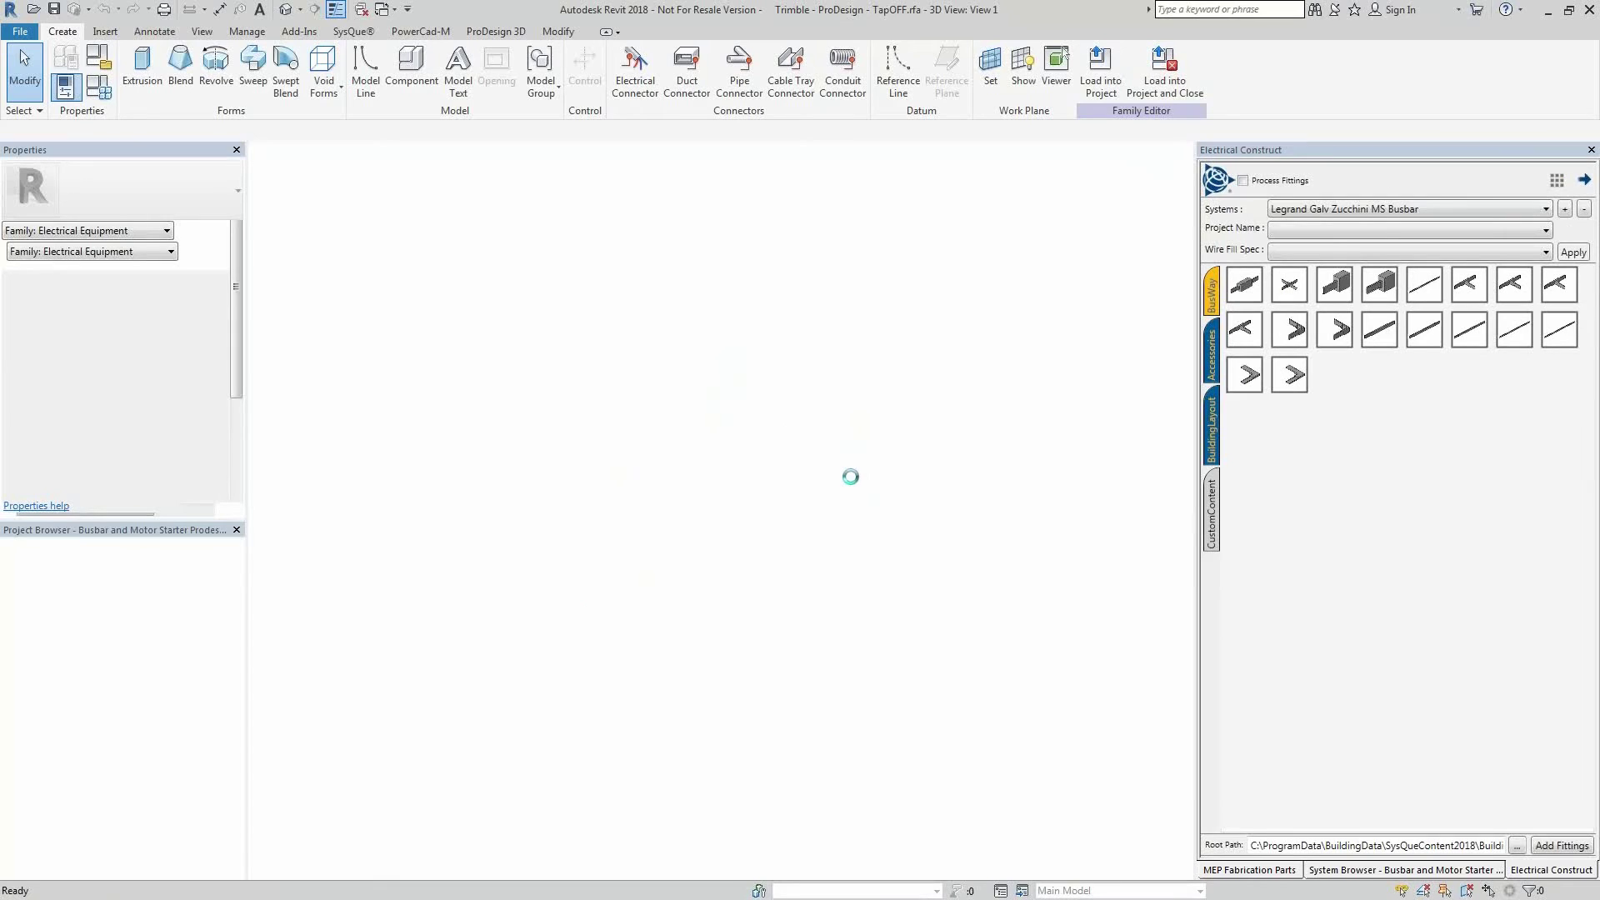
pyautogui.scroll(-1, 894, 500)
pyautogui.scroll(-2, 624, 323)
# Step: Bring the Powertrack Underfloor trunking run into view and select it
pyautogui.moveTo(623, 322)
pyautogui.mouseDown(button='middle')
pyautogui.moveTo(635, 526)
pyautogui.moveTo(572, 476)
pyautogui.mouseUp(button='middle')
pyautogui.scroll(1, 559, 486)
pyautogui.scroll(1, 560, 486)
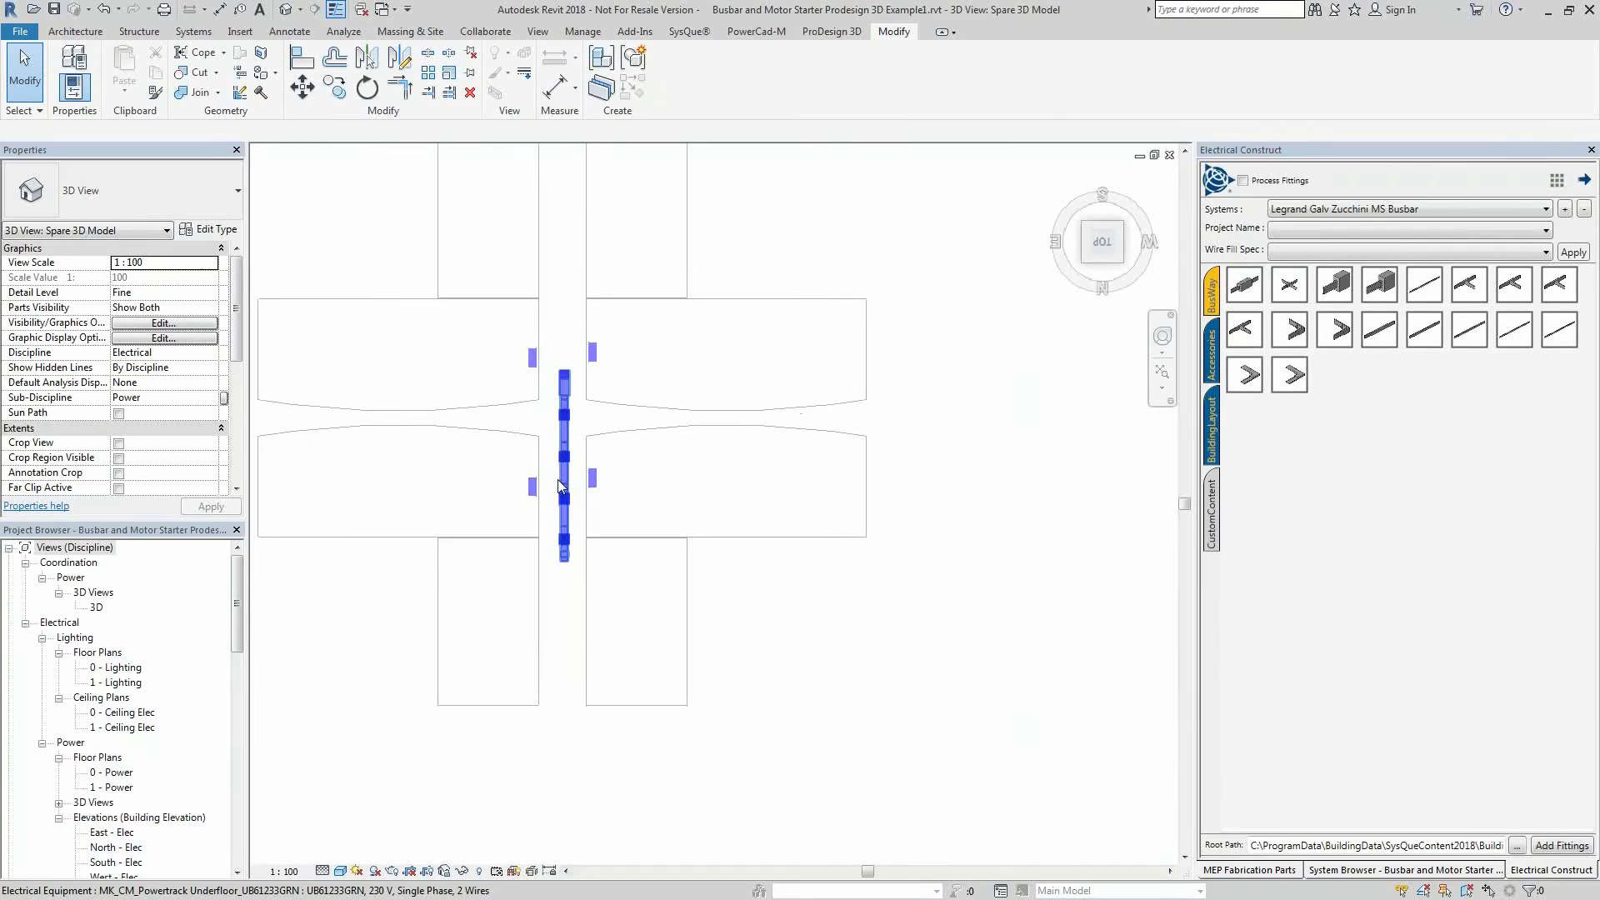
pyautogui.scroll(1, 559, 487)
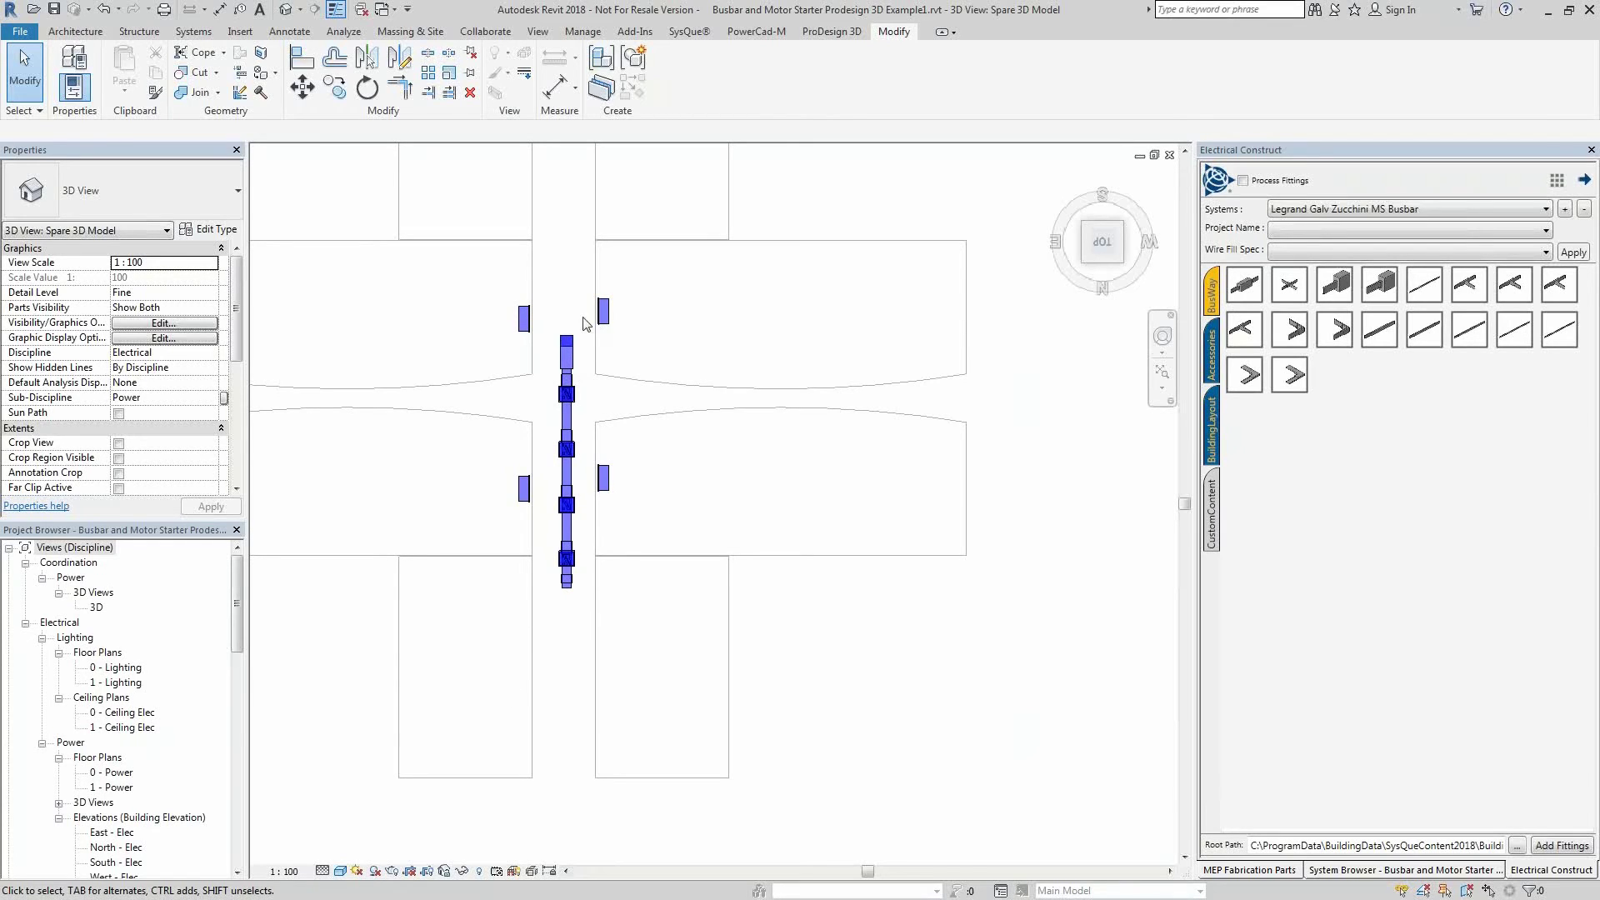
pyautogui.click(567, 345)
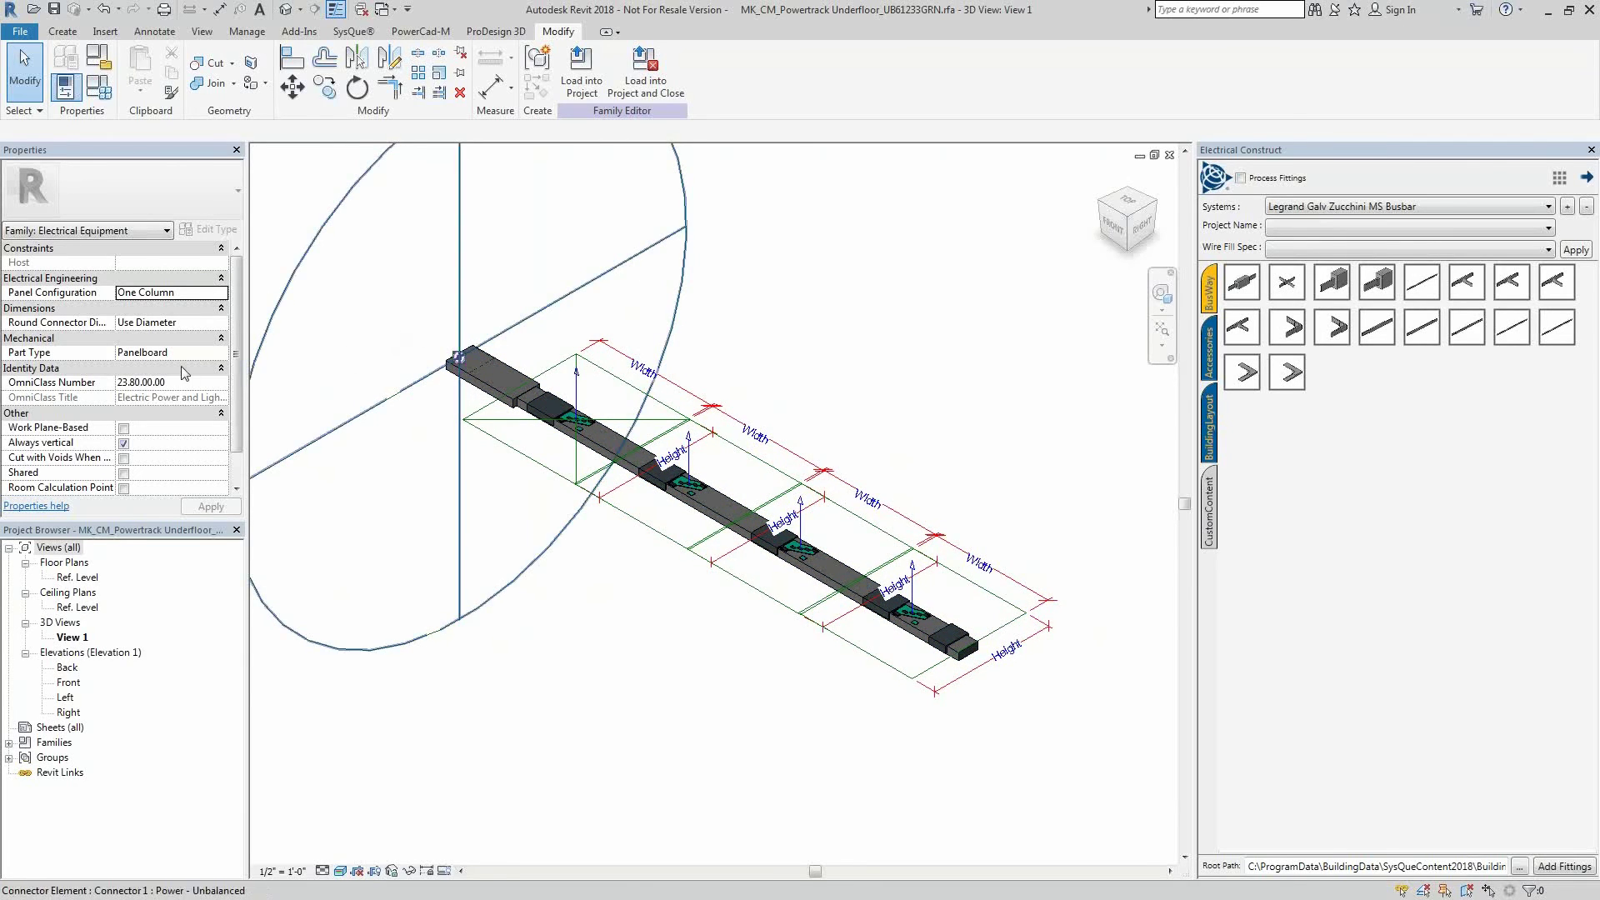
# Step: Confirm Electrical Equipment category, inspect the power connector, and load the trunking family into the project
pyautogui.click(98, 59)
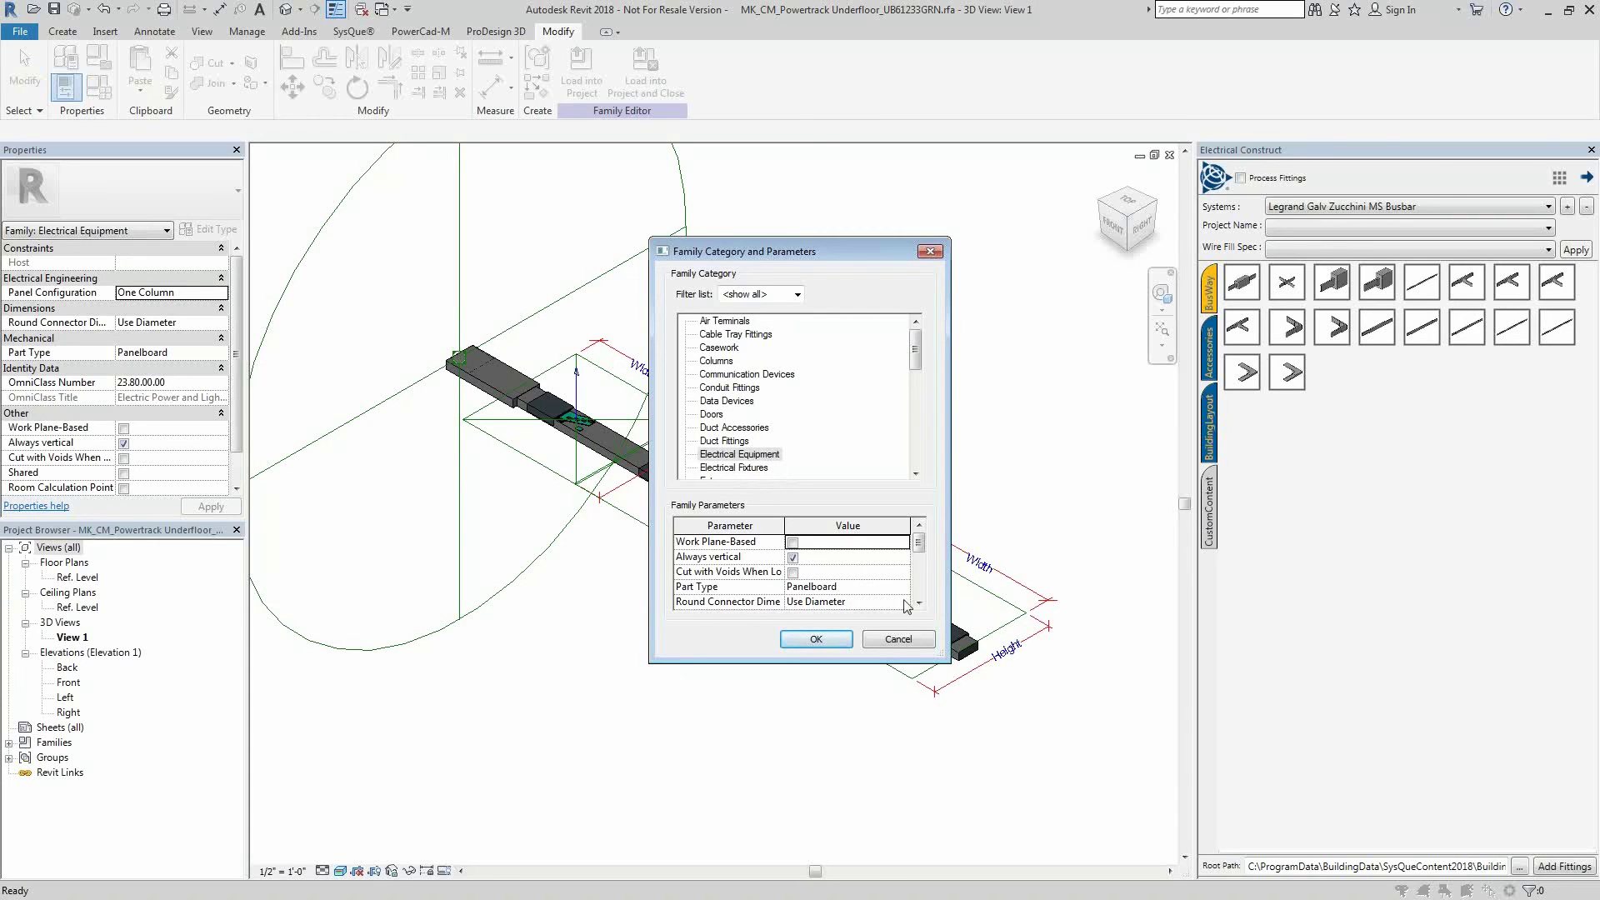
pyautogui.click(841, 639)
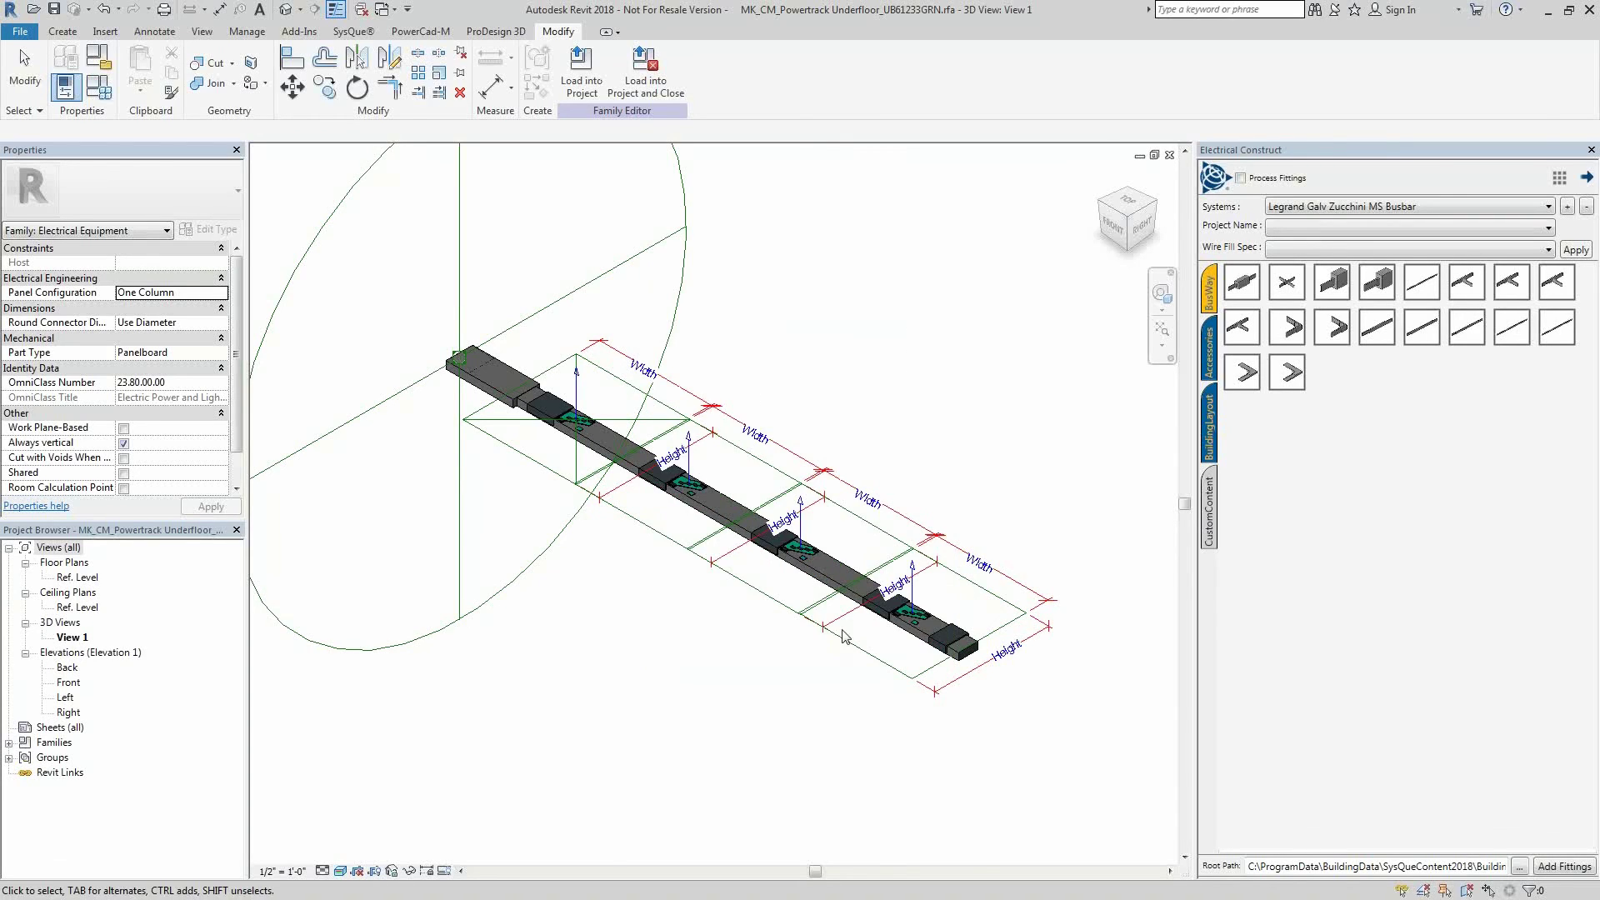
pyautogui.click(332, 234)
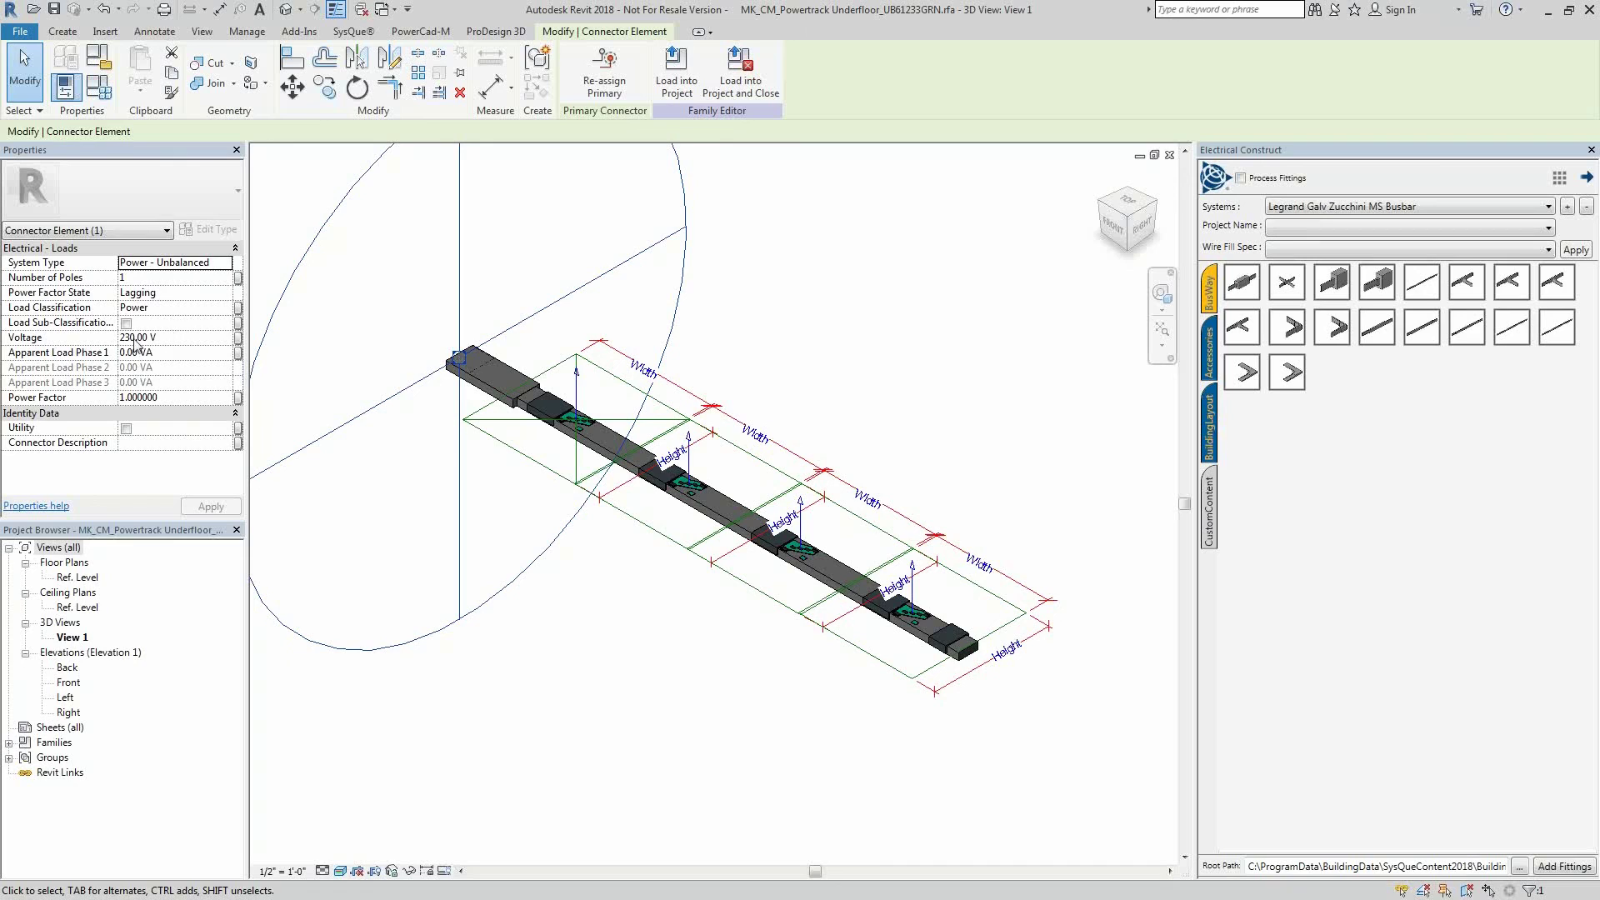
pyautogui.click(600, 688)
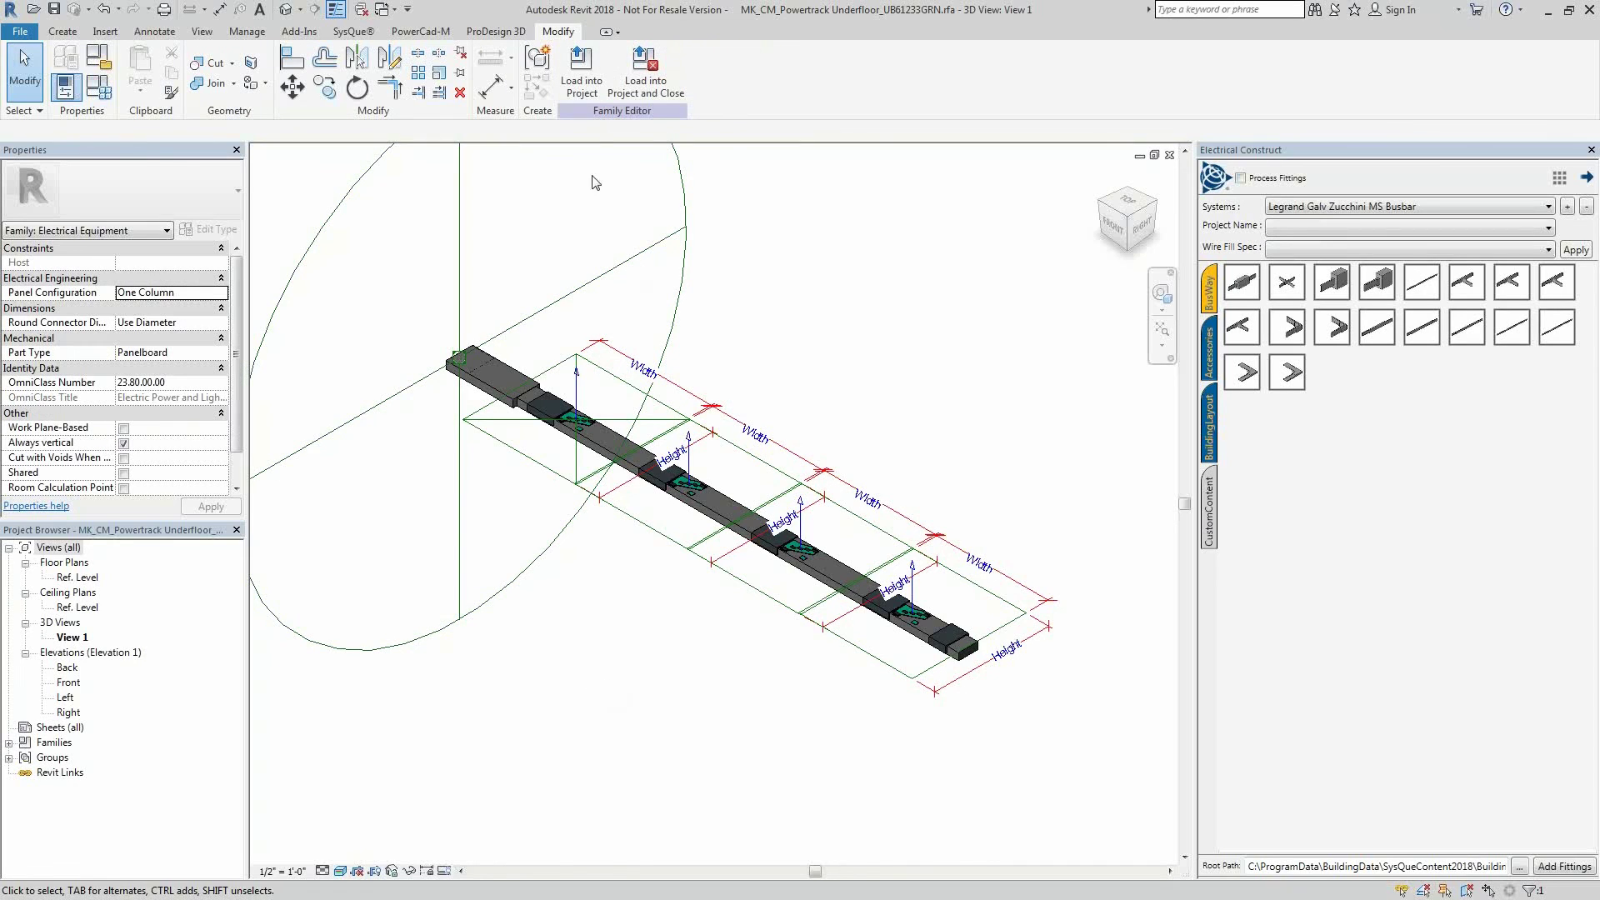
pyautogui.click(594, 92)
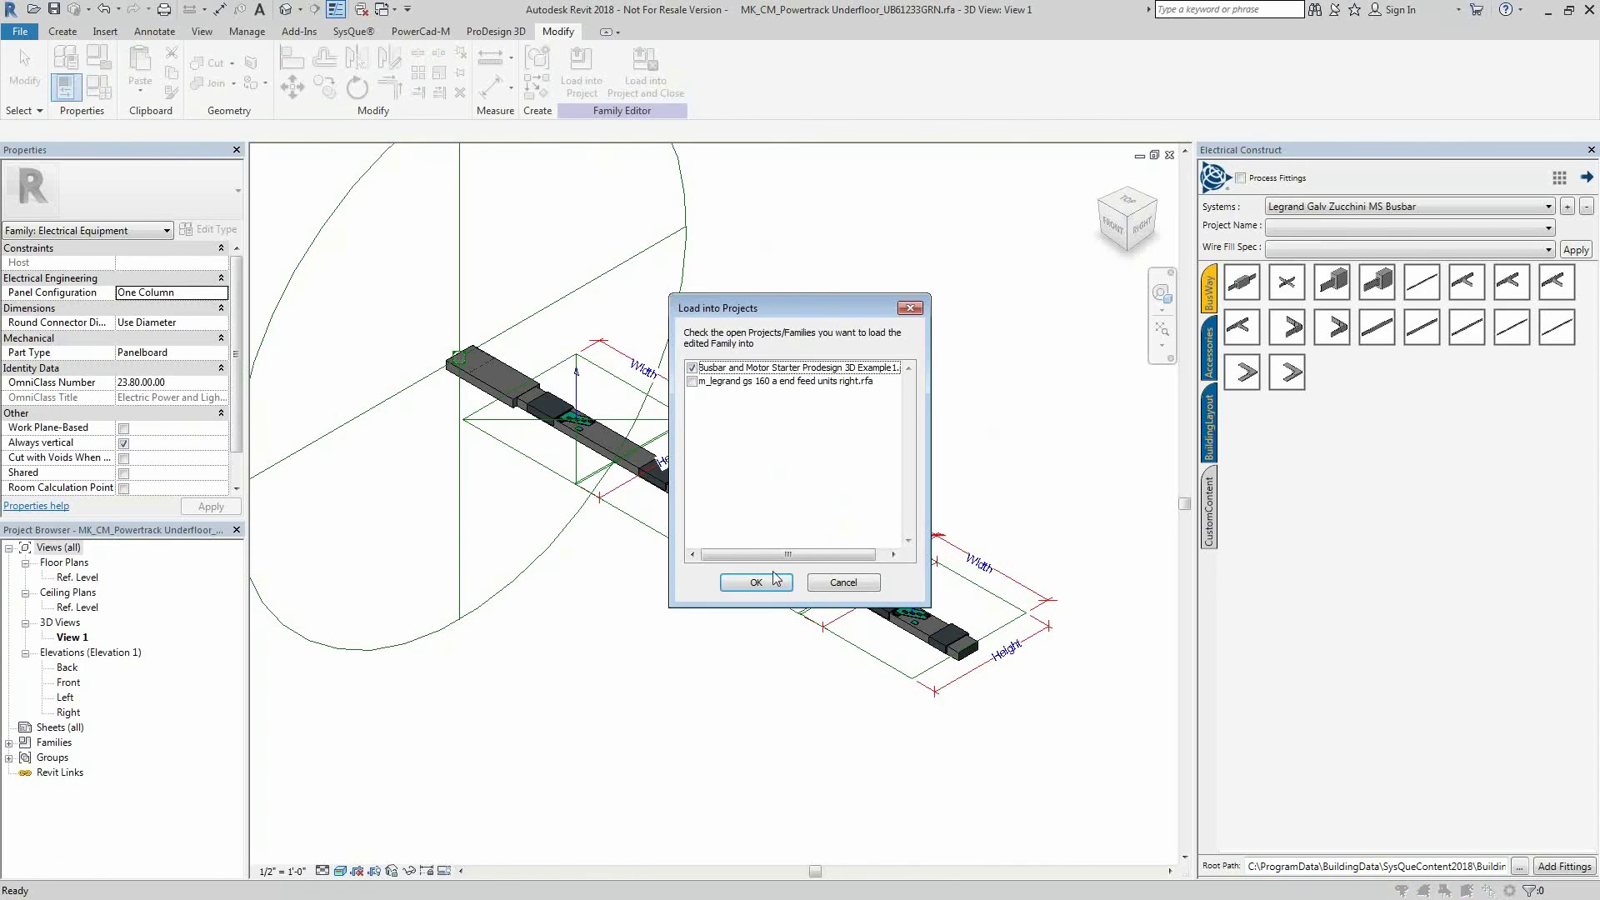
pyautogui.click(830, 580)
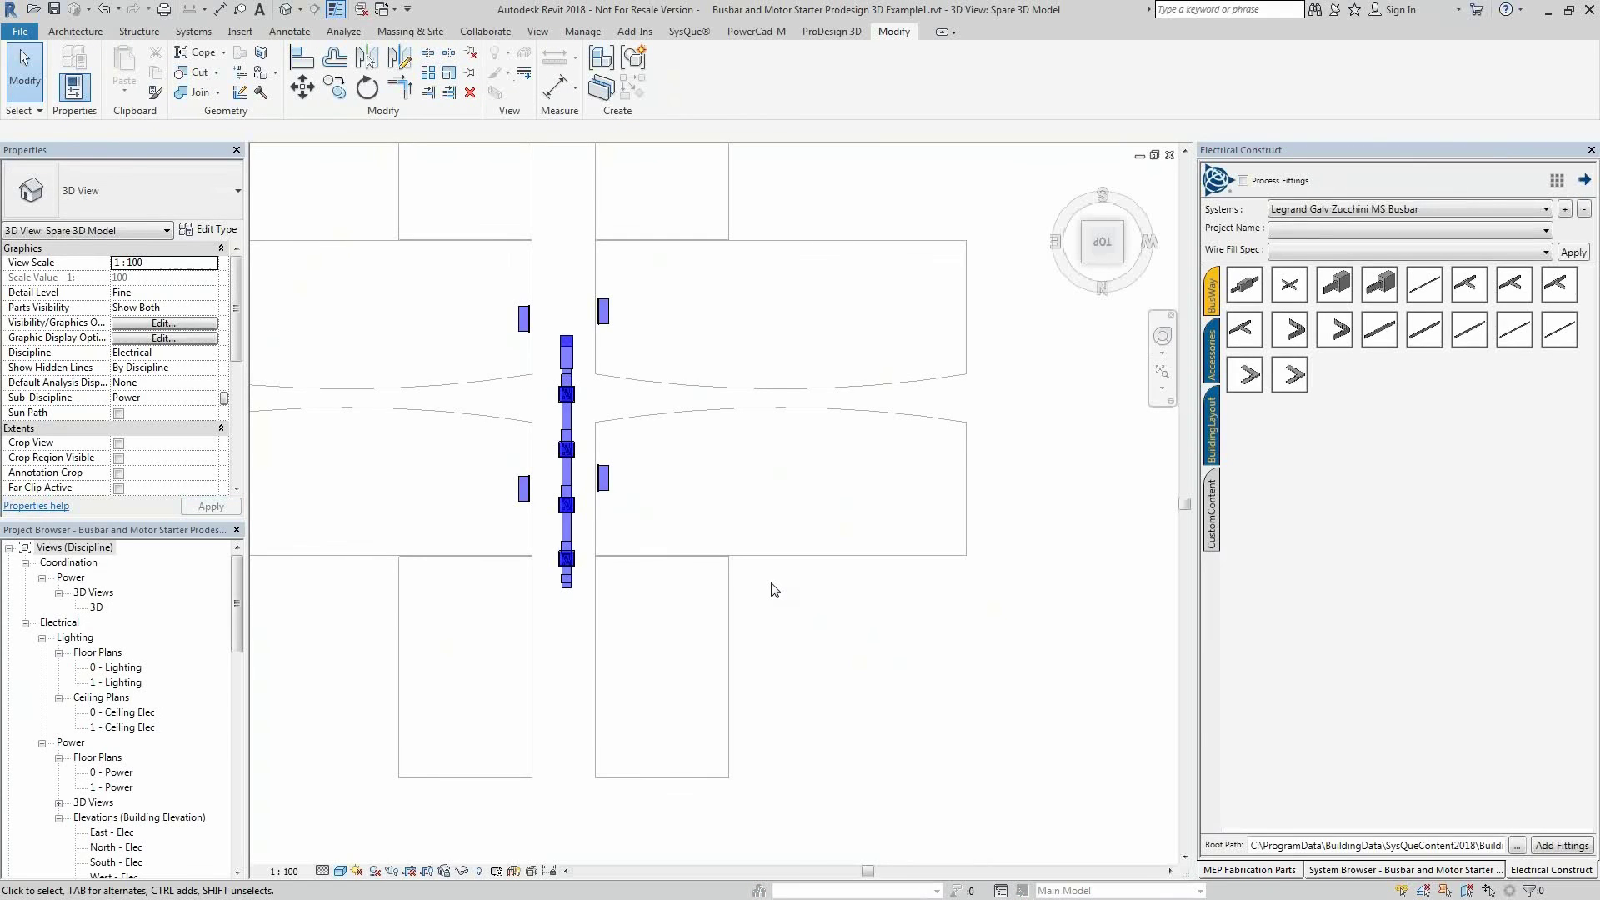